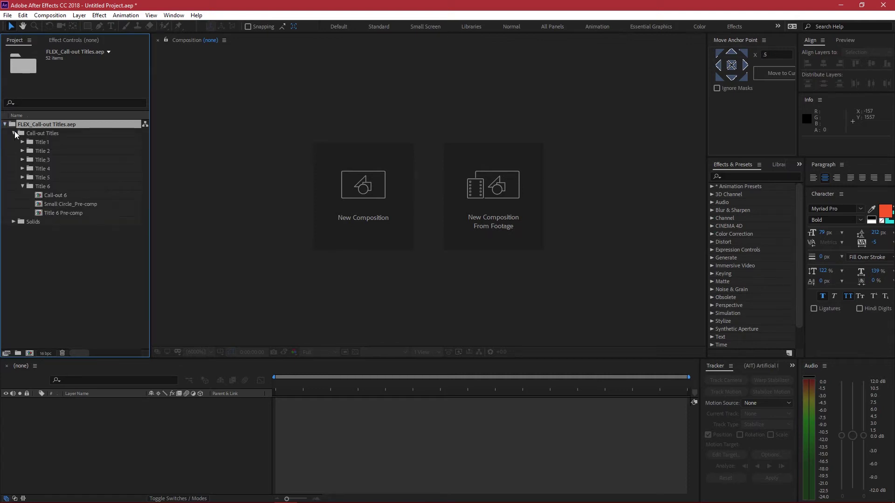
Open the Call-out 6 comp from the Title 6 folder and move the playhead to 0:00:02:13
click(14, 134)
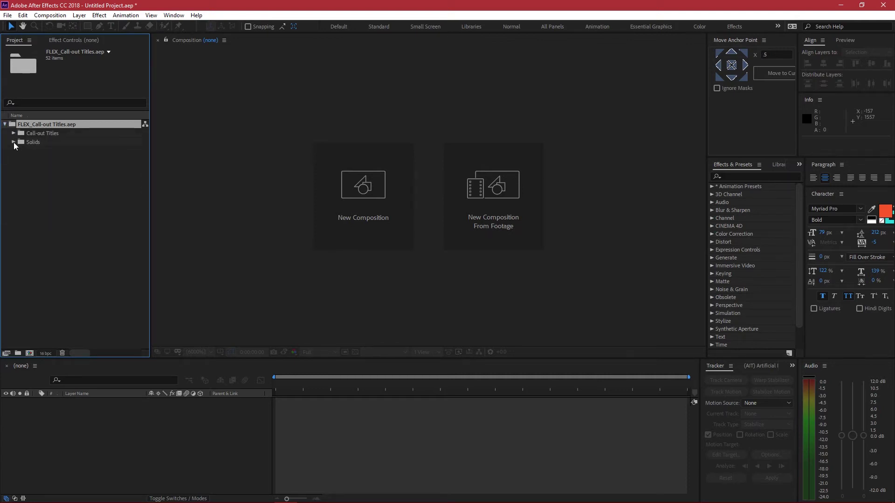
click(13, 142)
click(13, 141)
click(13, 133)
click(22, 187)
click(22, 187)
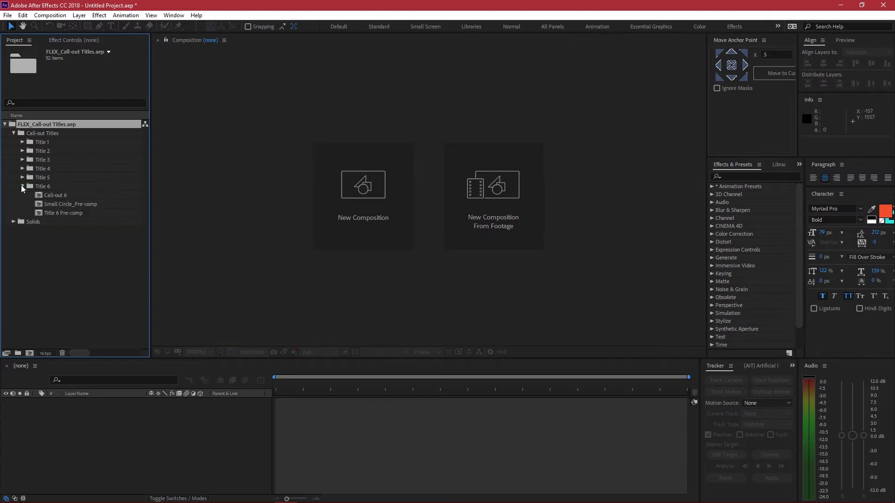
double_click(55, 195)
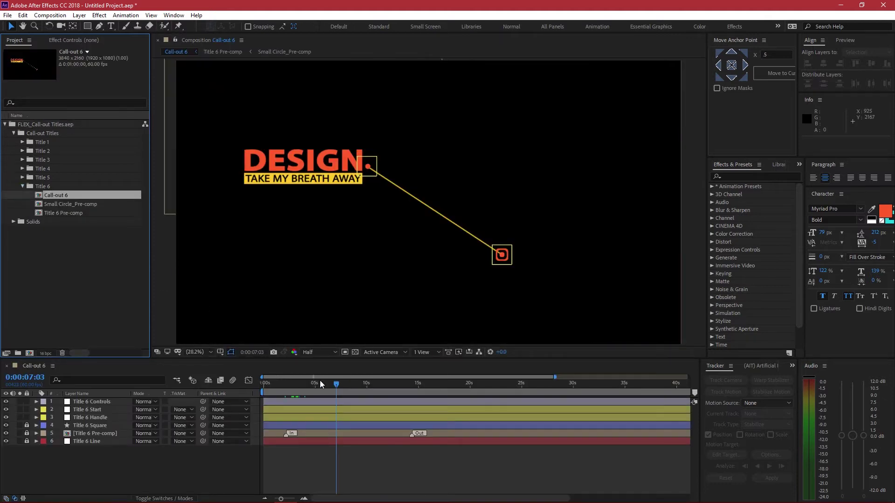
mouse_move(290, 381)
mouse_down()
mouse_move(323, 386)
mouse_move(286, 387)
mouse_up()
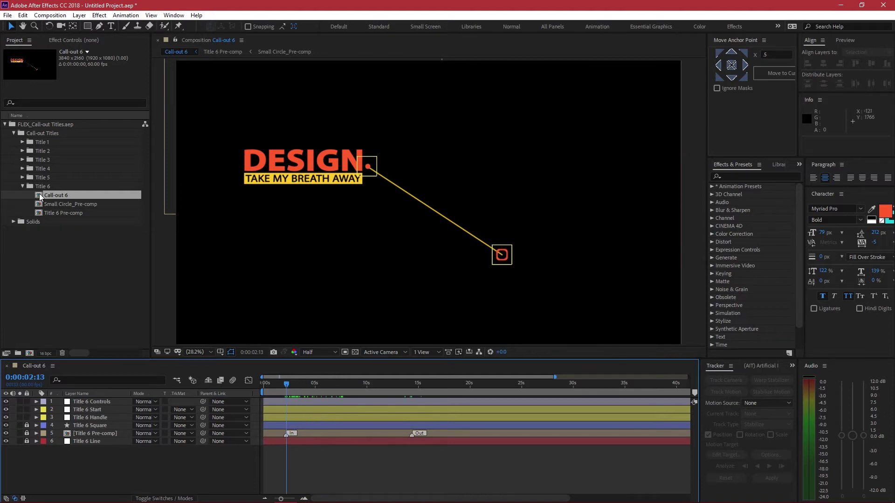
right_click(91, 276)
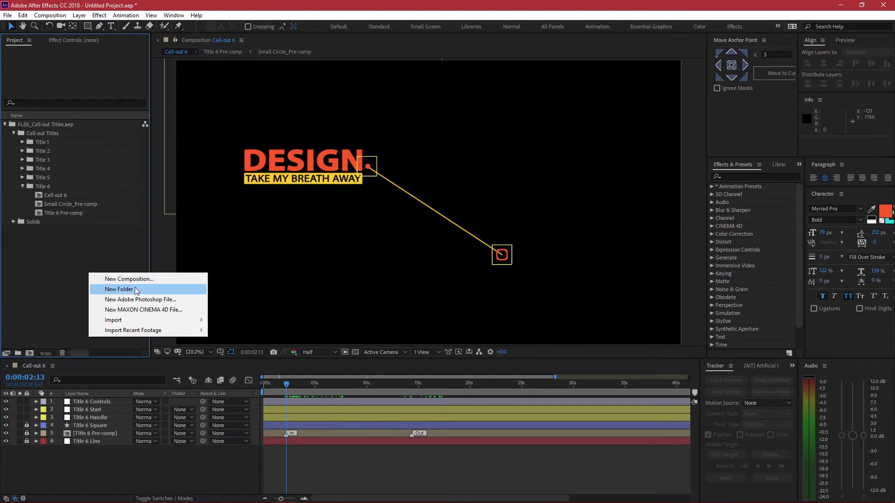
Import Earth.png from the FLEX_Call-out Title Pack folder and build the 1920×1080, 60 fps Earth 2 comp from it
mouse_move(138, 322)
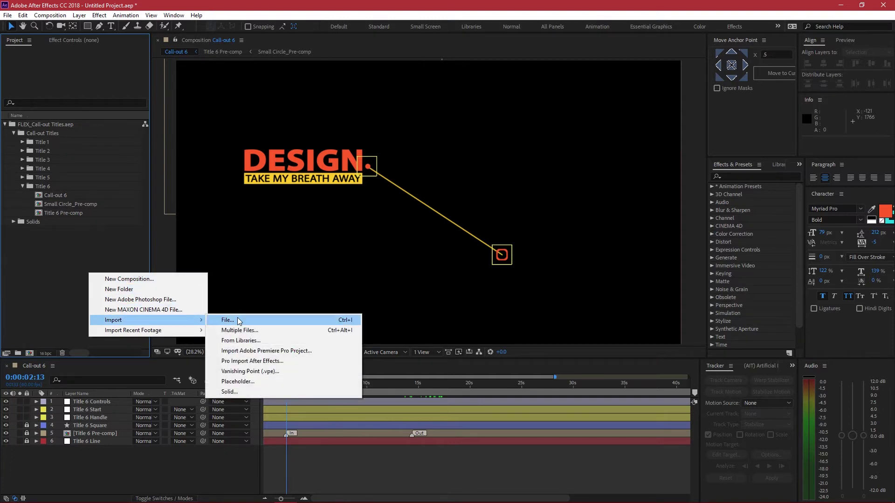
click(232, 320)
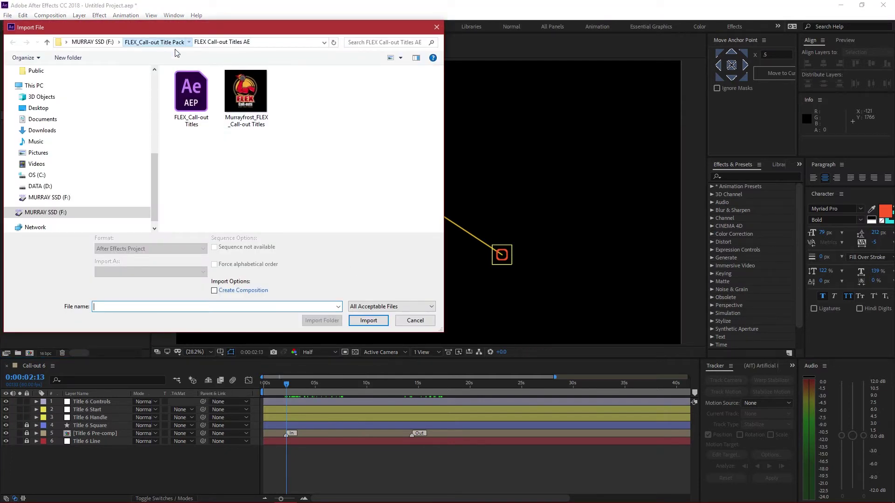
click(154, 42)
scroll(264, 194, down, 3)
double_click(275, 191)
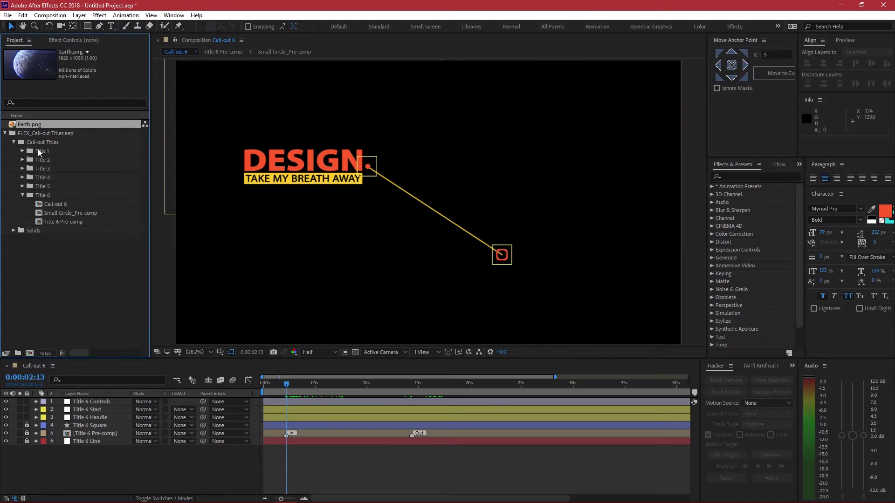
drag(33, 128, 29, 353)
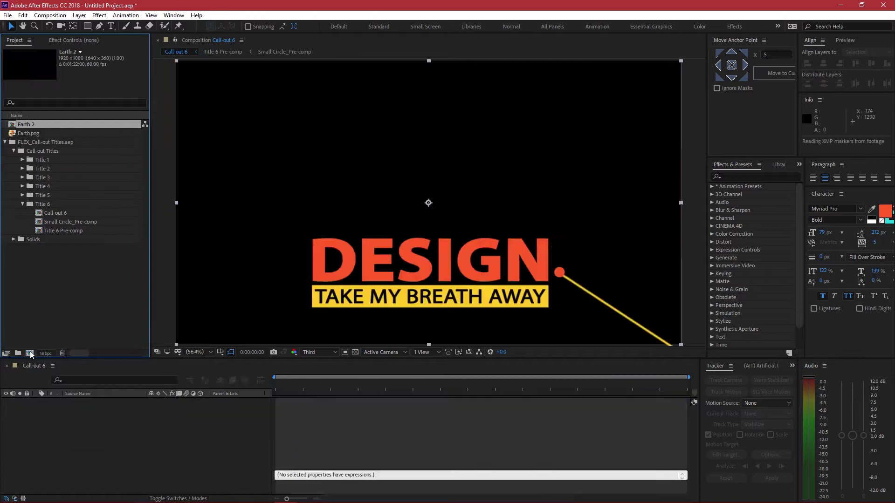
Move the playhead to 0:00:13:28 and unlock the three locked layers in Call-out 6
click(233, 429)
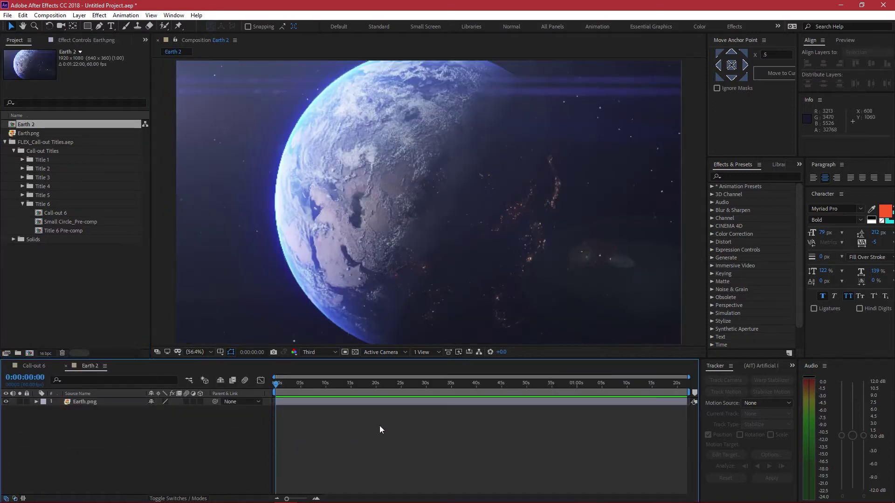
drag(285, 392, 343, 395)
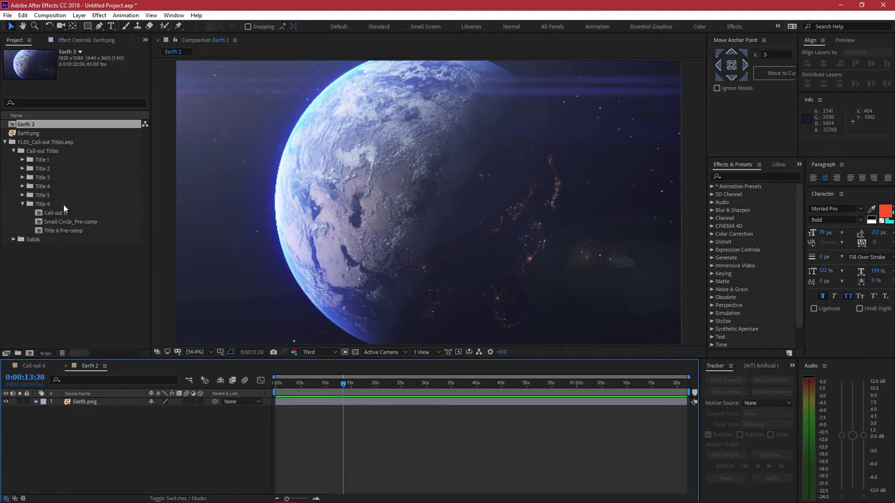
click(33, 366)
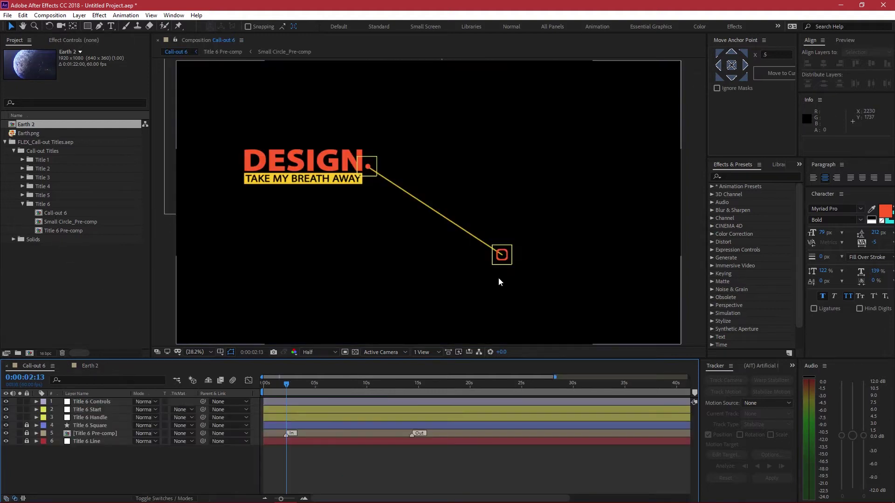
click(86, 366)
click(34, 367)
click(26, 433)
click(26, 441)
click(27, 425)
Copy all six Call-out 6 layers and paste them into Earth 2 above Earth.png
drag(99, 463, 102, 395)
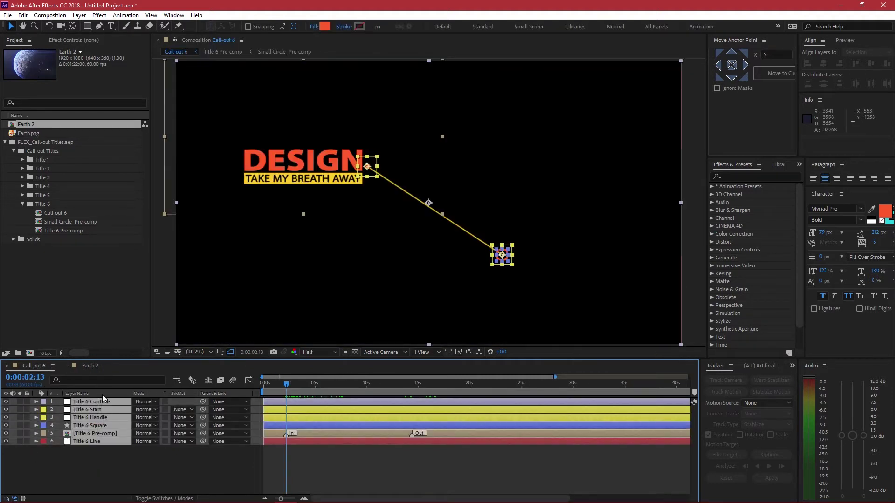
key(ctrl+c)
click(94, 372)
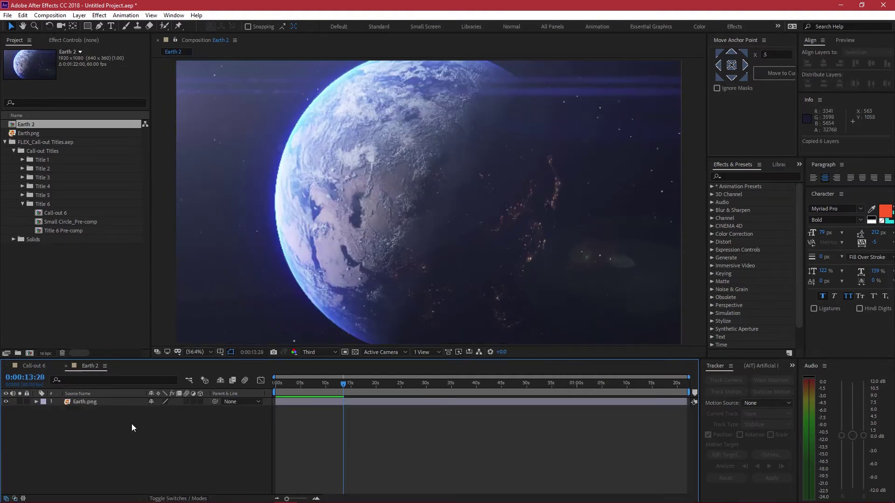
key(ctrl+v)
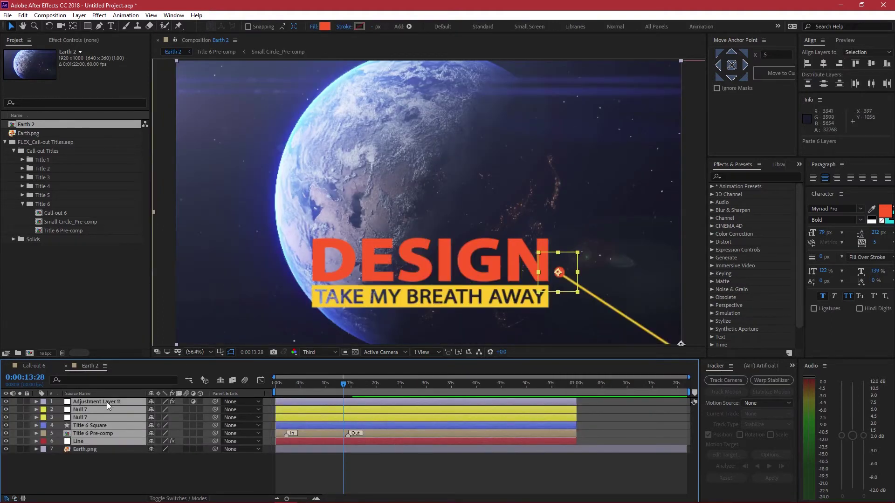
click(109, 472)
click(87, 435)
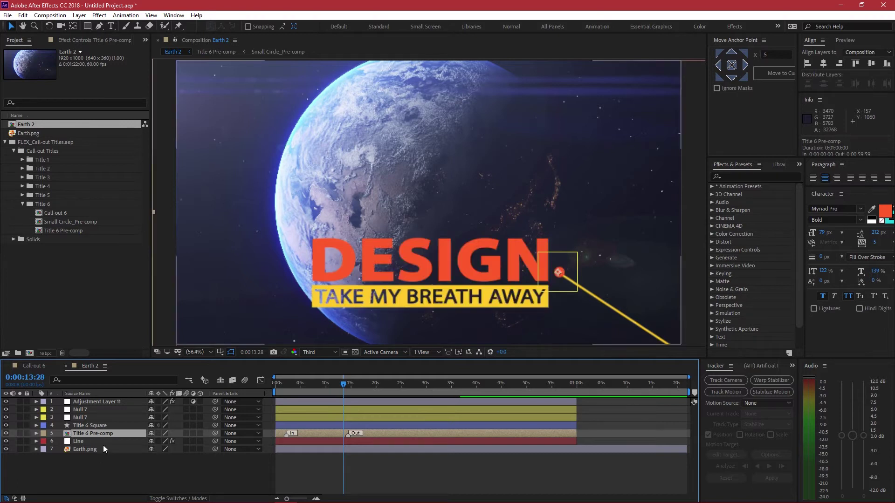
Scale Title 6 Pre-comp to 25% and move the DESIGN title to the upper left
key(s)
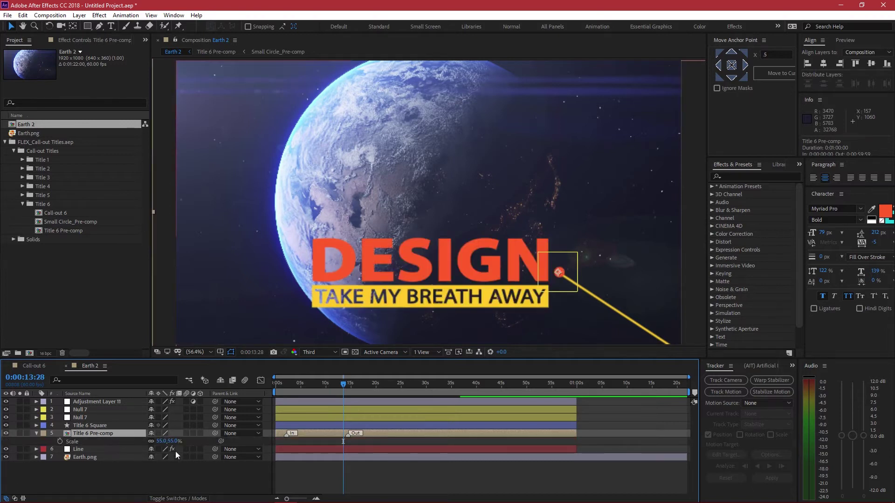
drag(161, 441, 144, 438)
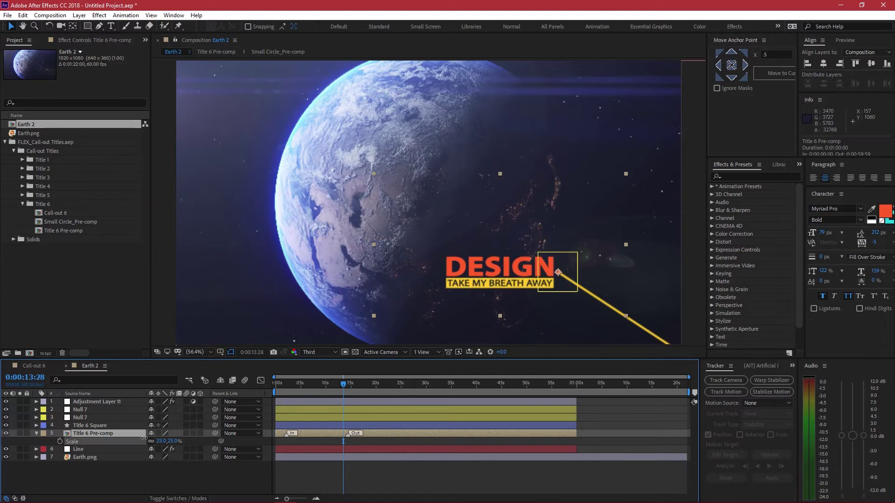
click(163, 477)
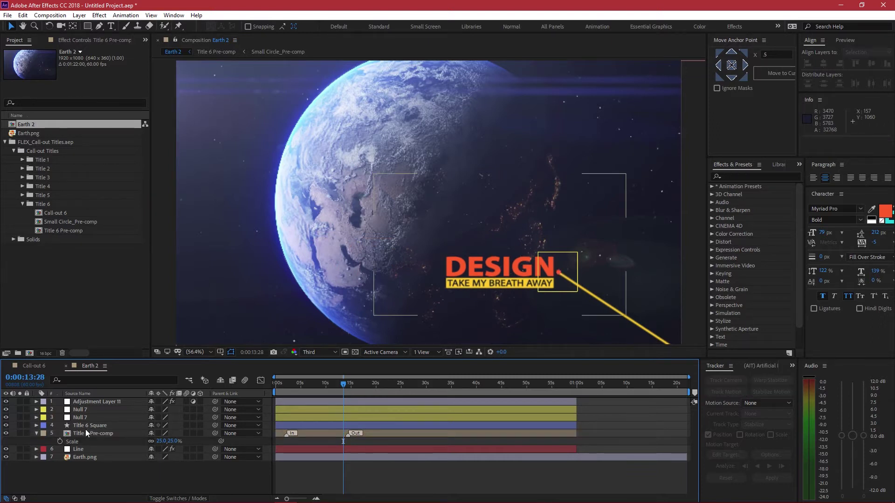
click(84, 417)
click(79, 393)
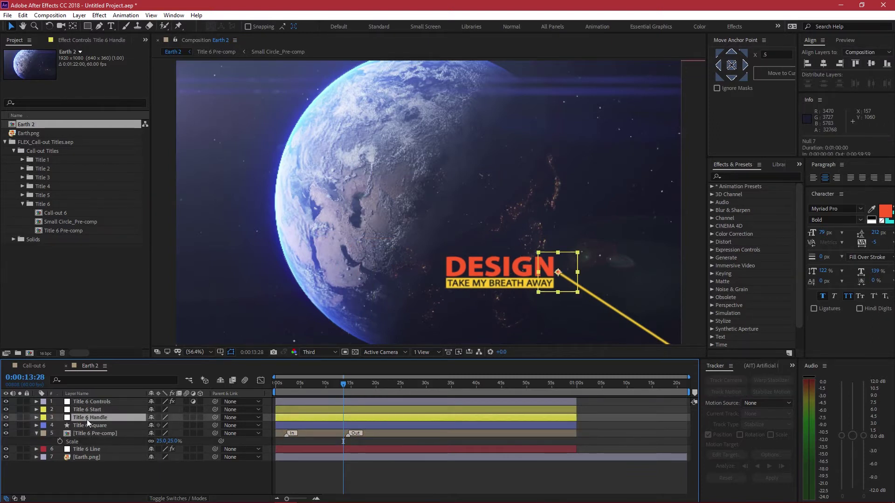
drag(573, 260, 347, 115)
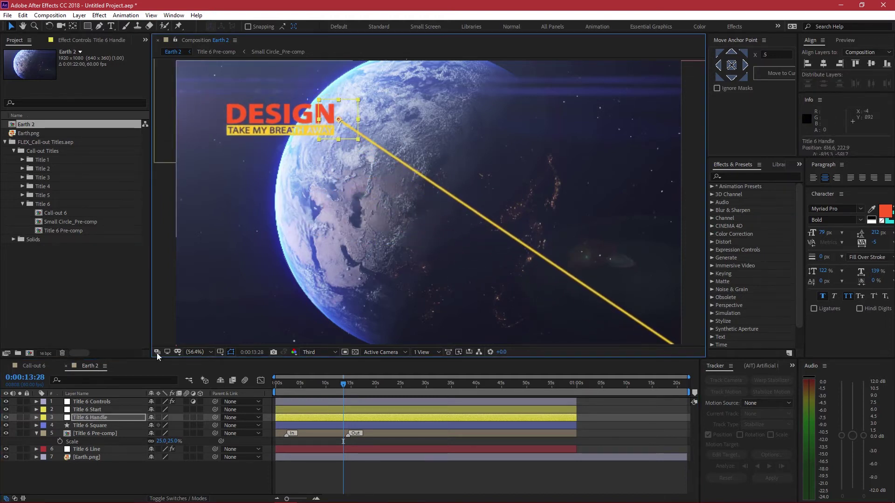
Drag the Title 6 Start null so the line ends centre-right inside the frame
click(98, 409)
key(comma)
key(comma)
key(comma)
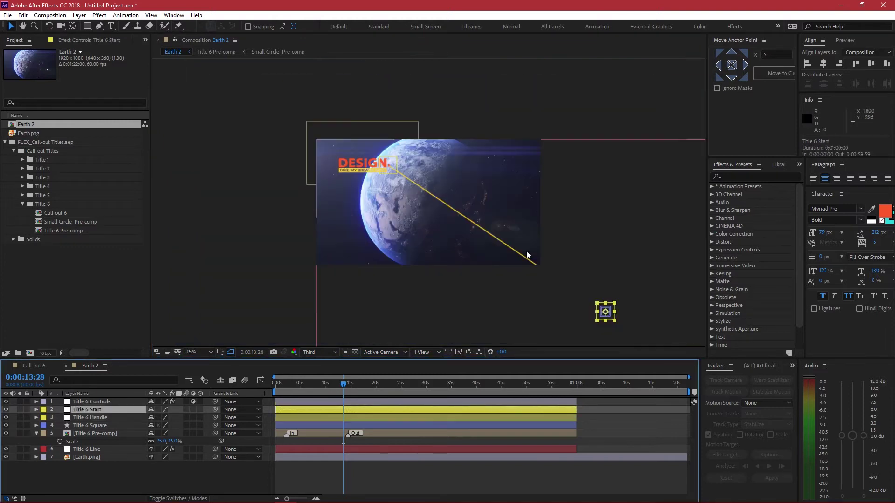
drag(589, 296, 460, 192)
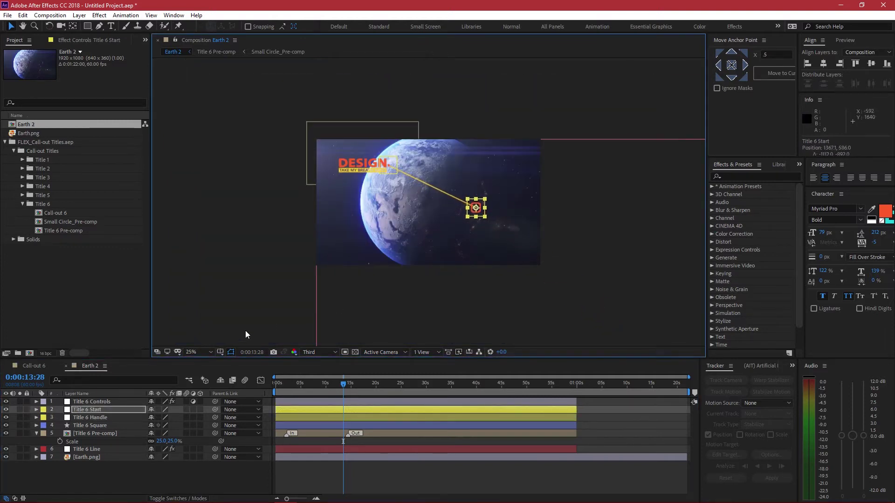
click(196, 351)
click(205, 218)
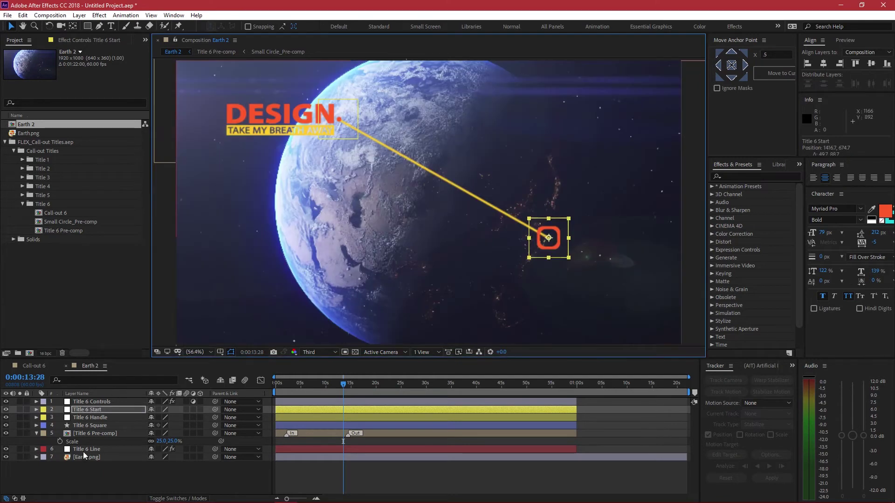
Set the Title 6 Square scale to 3% and preview the call-out
click(94, 425)
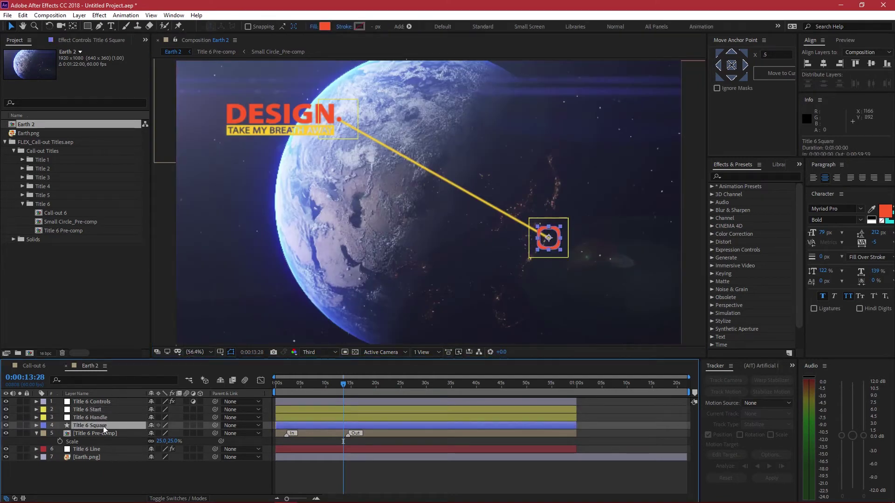
key(s)
click(159, 433)
text(3)
key(Return)
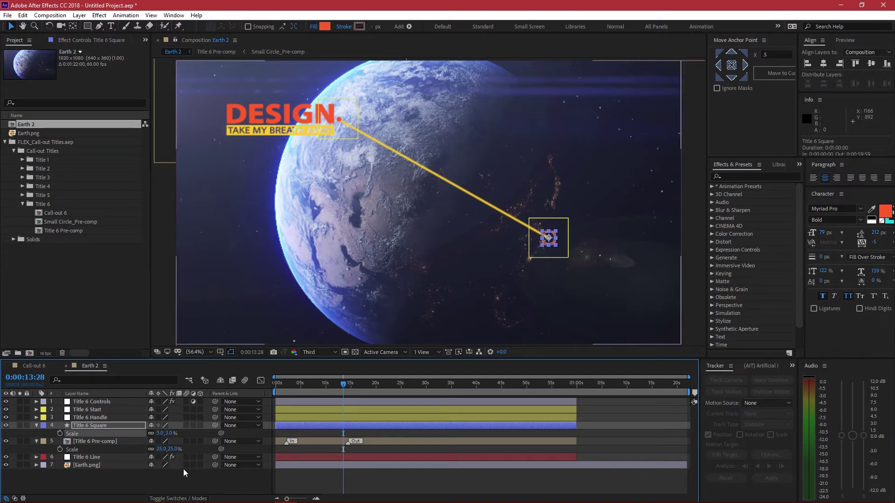
click(184, 469)
drag(325, 387, 303, 385)
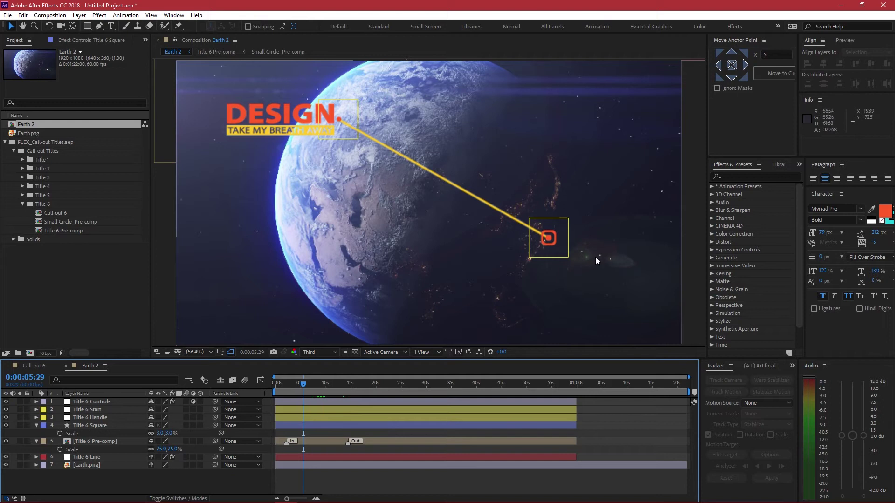
click(84, 455)
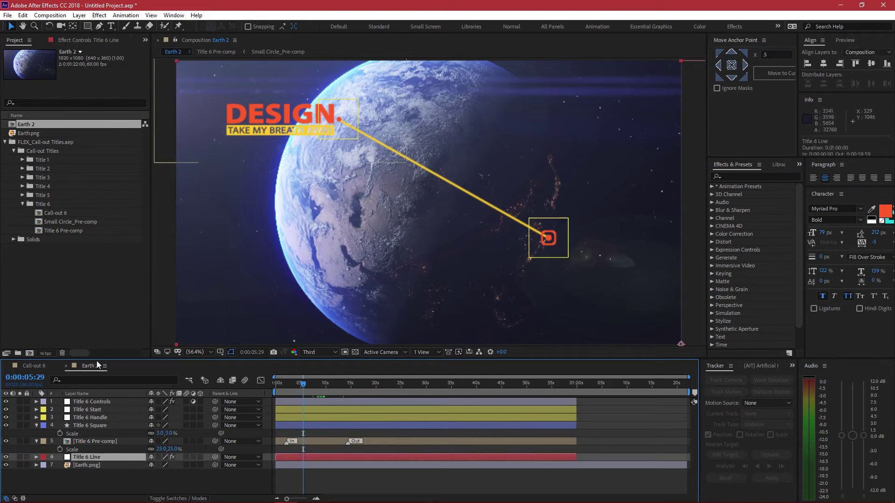
Set the Title 6 Line Beam Starting and Ending Thickness both to 4
click(89, 41)
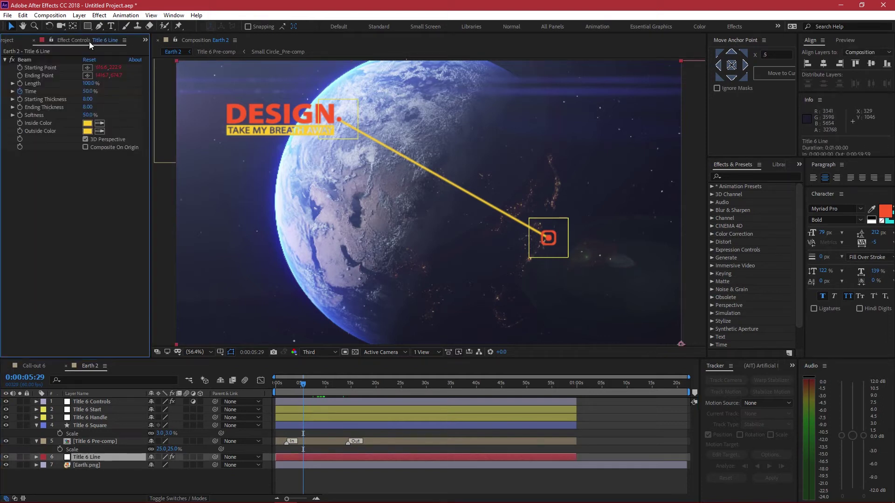
click(85, 99)
text(4)
click(89, 108)
text(4)
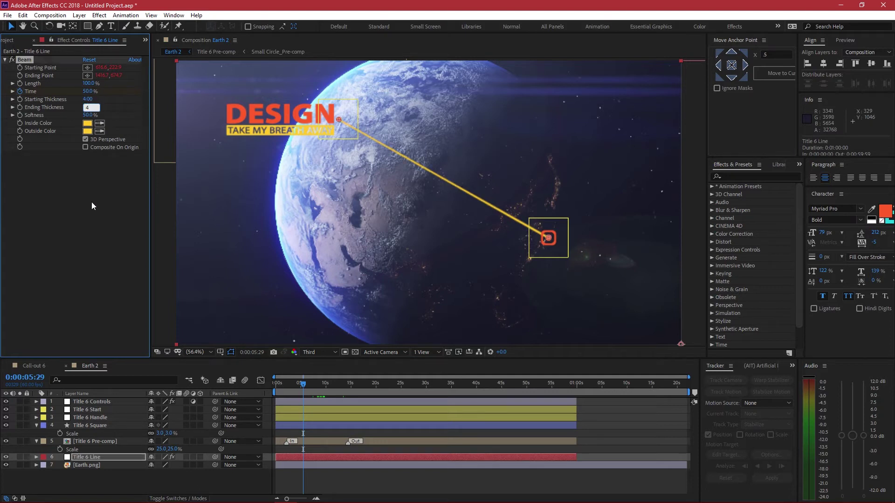
click(92, 202)
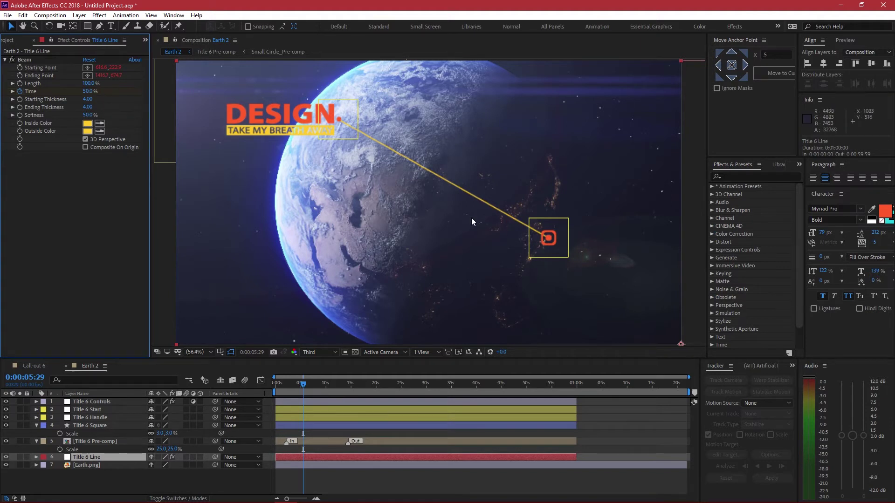
Move the playhead to 0:00:09:28 and collapse the Square and Pre-comp properties
mouse_move(309, 385)
mouse_down()
mouse_move(331, 388)
mouse_move(323, 390)
mouse_up()
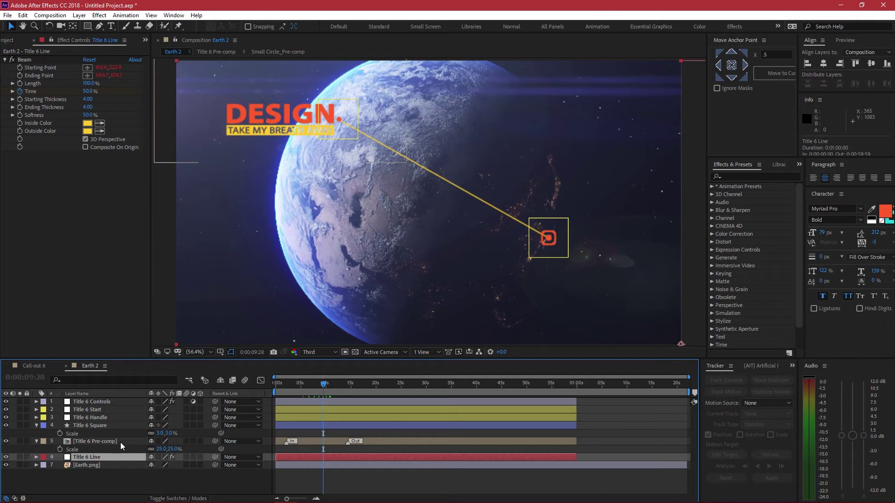
click(37, 426)
click(37, 433)
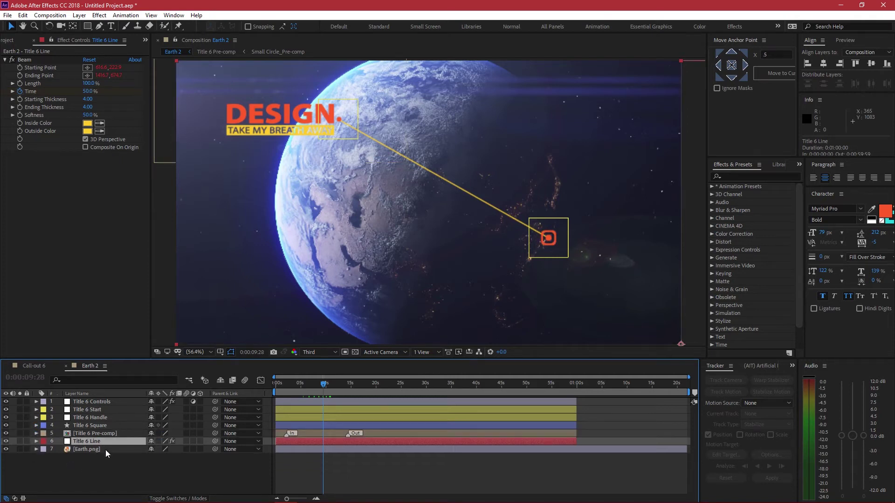
click(98, 434)
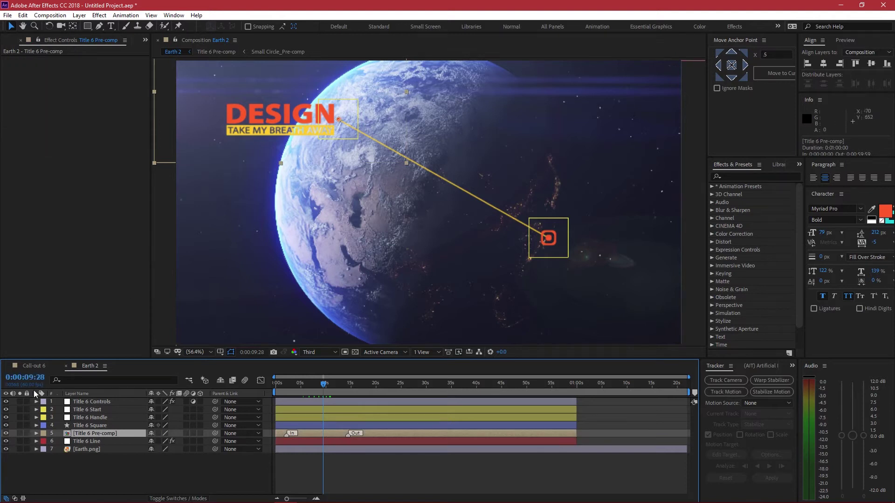
Toggle the DESIGN title's visibility to check it, then open the Title 6 Pre-comp layer
click(8, 435)
click(7, 435)
click(8, 435)
click(8, 435)
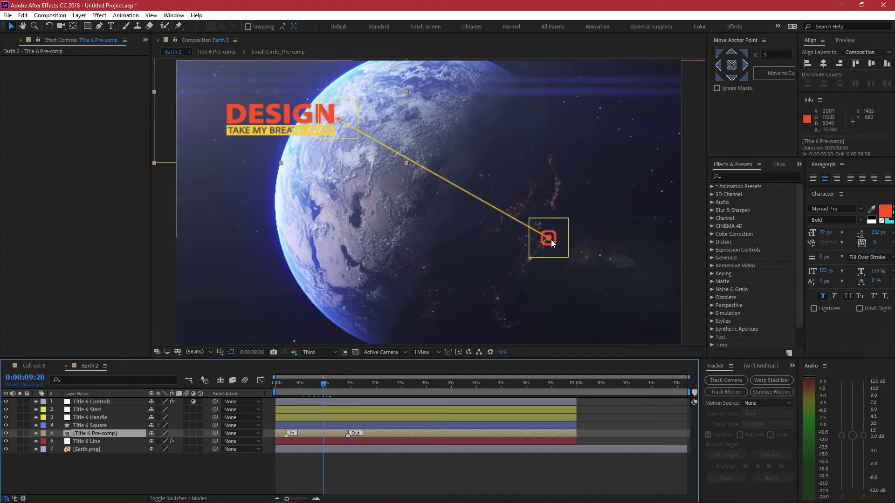
click(99, 401)
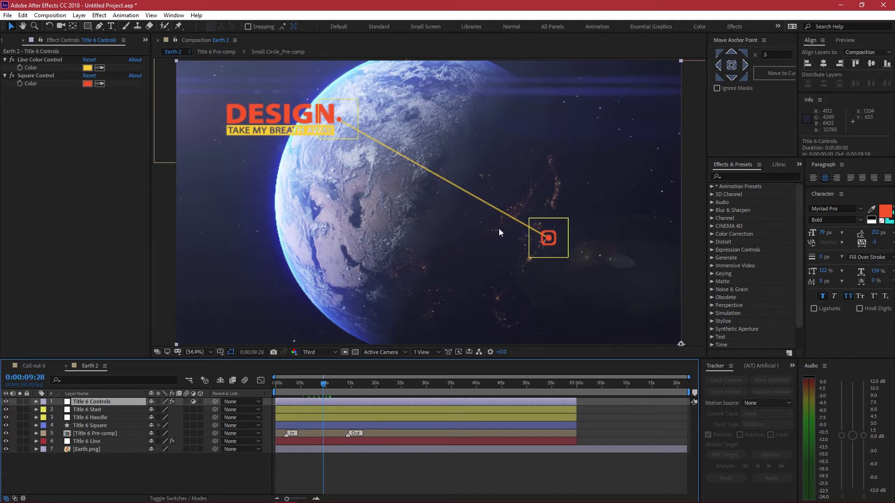
click(95, 434)
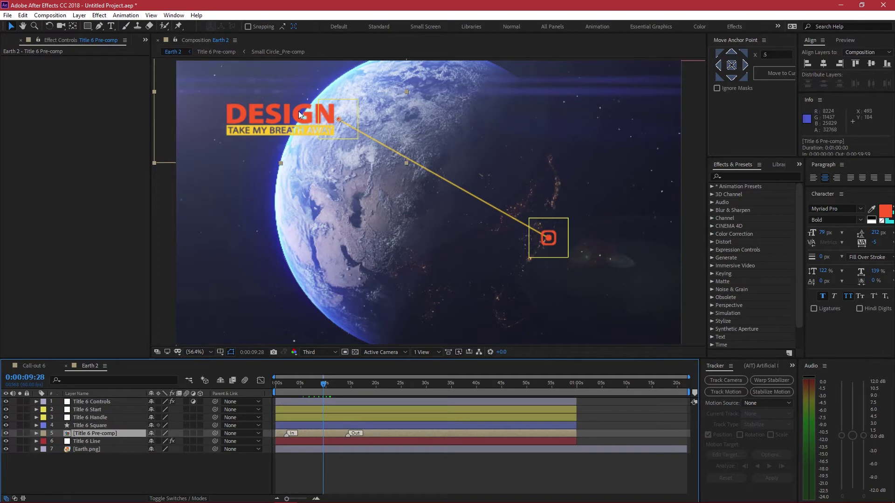
double_click(81, 435)
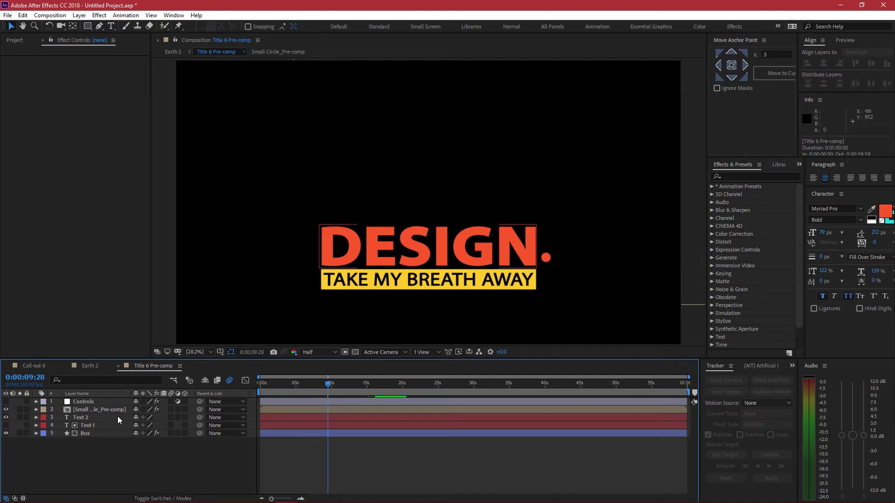
Move Small Circle_Pre-comp to position 1021.8, 1496.6, just before DESIGN, then return to Earth 2
click(100, 410)
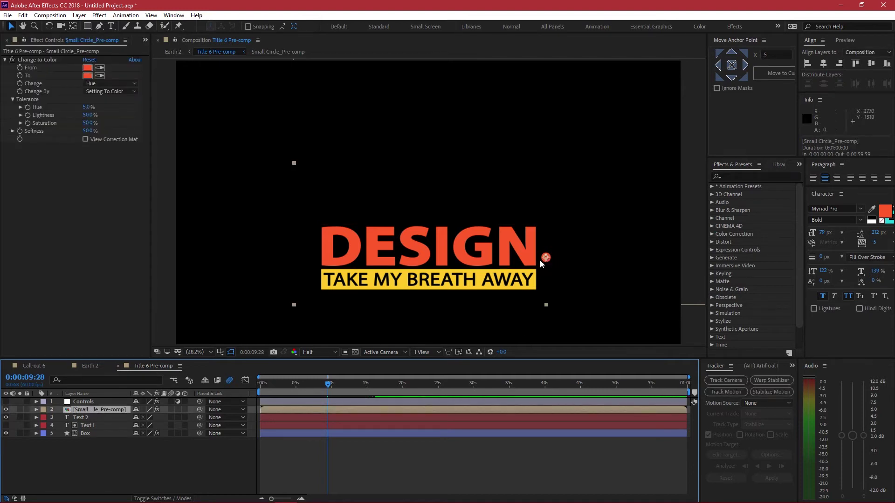
click(448, 206)
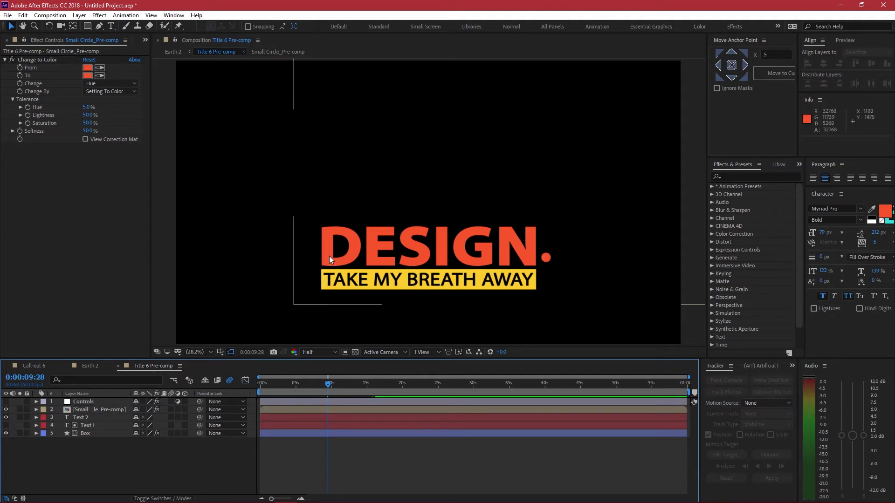
click(107, 410)
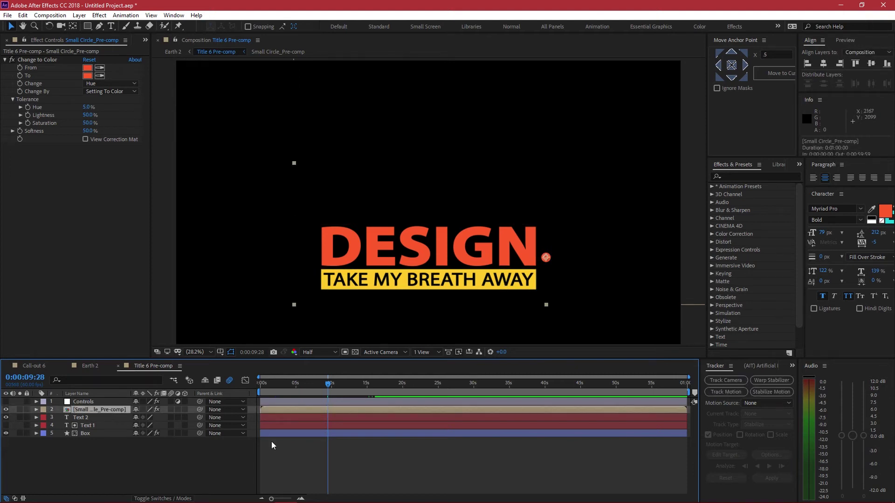
key(p)
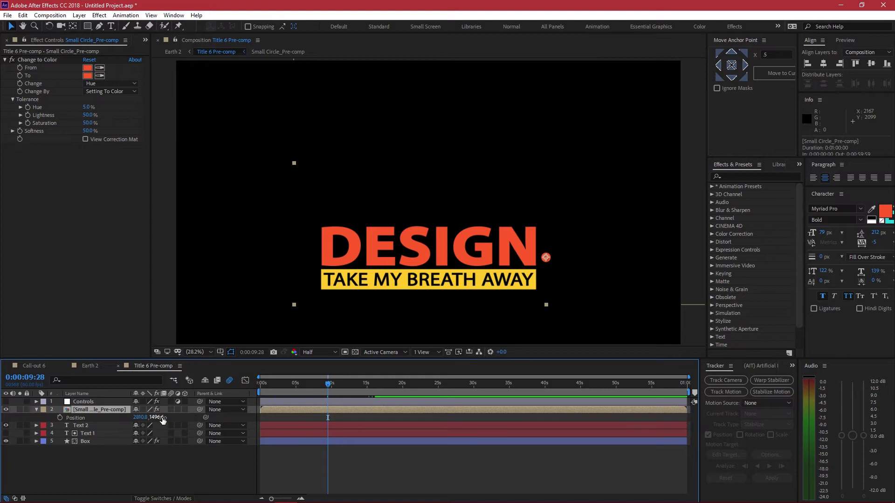
drag(140, 418, 179, 423)
click(199, 474)
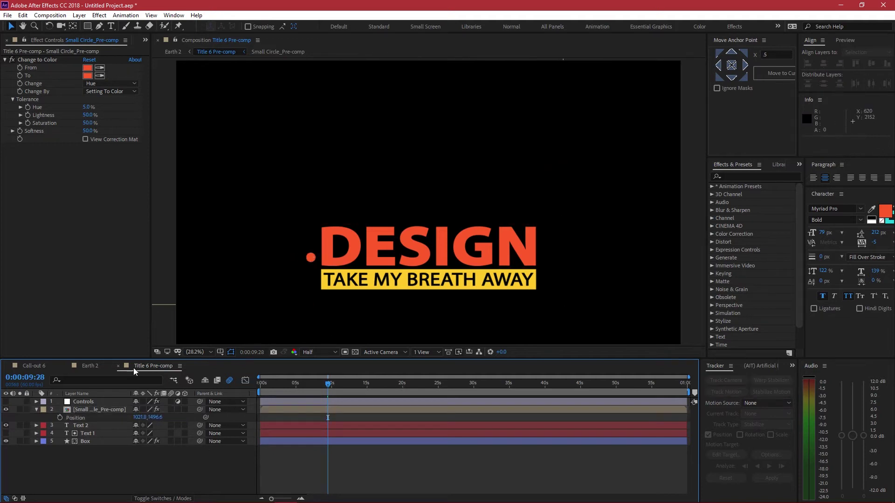
click(89, 365)
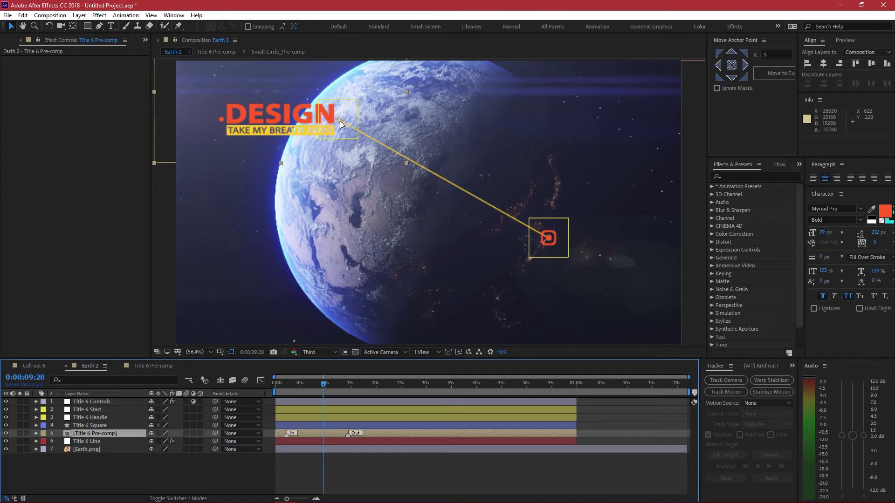
Shift the DESIGN title around its anchor point and move Title 6 Handle to the upper right
key(y)
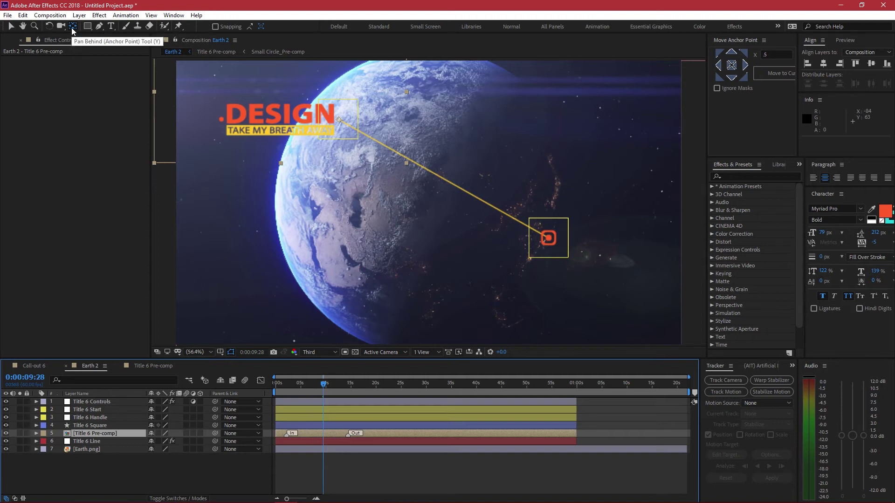
drag(340, 121, 223, 120)
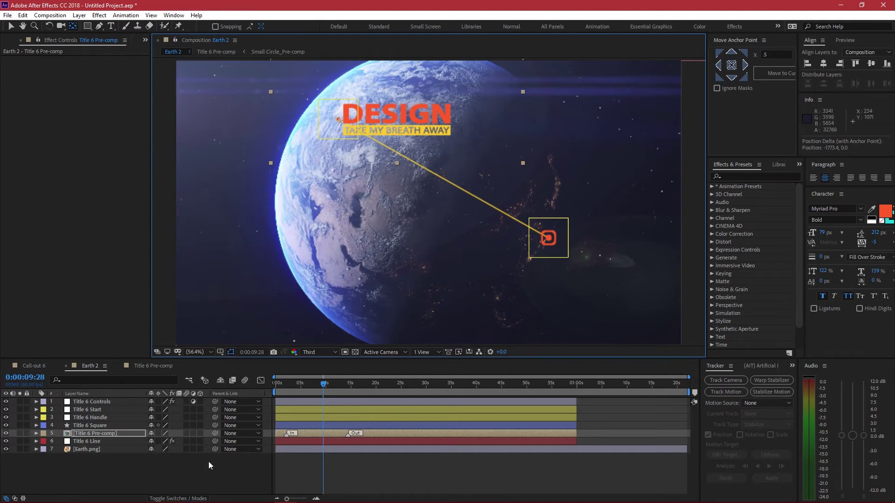
click(185, 476)
click(99, 417)
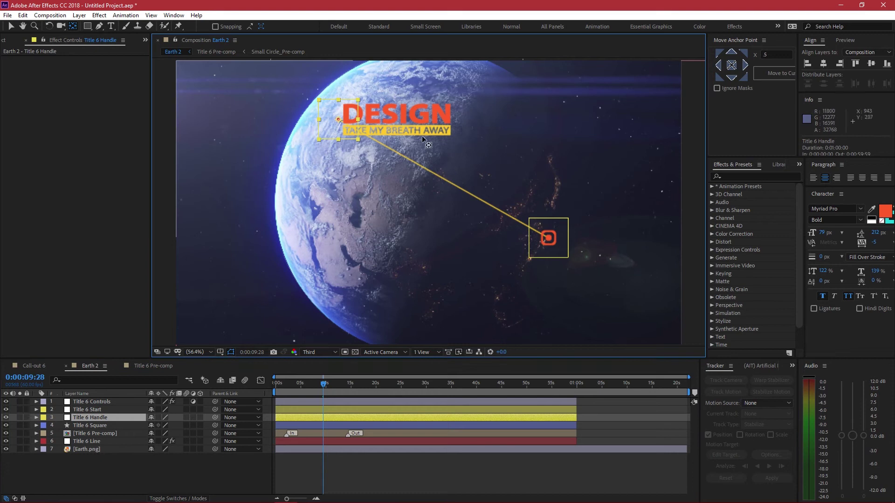
key(v)
drag(340, 116, 359, 116)
drag(420, 107, 603, 85)
Lock Earth.png and Title 6 Line, then place the pointer square on Earth's left side
click(92, 402)
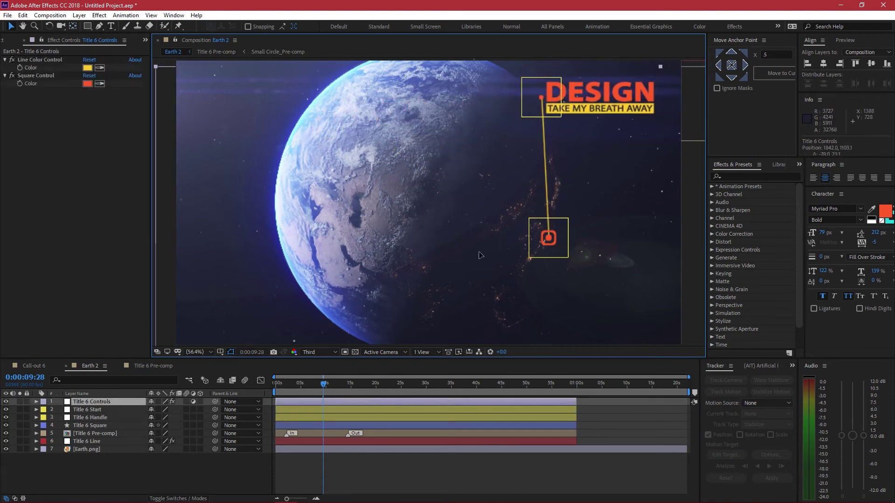
click(27, 450)
click(27, 441)
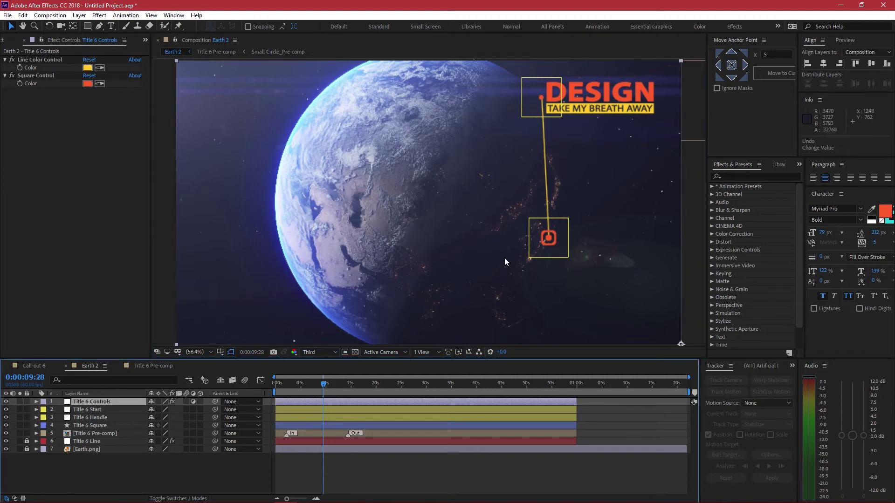
click(88, 409)
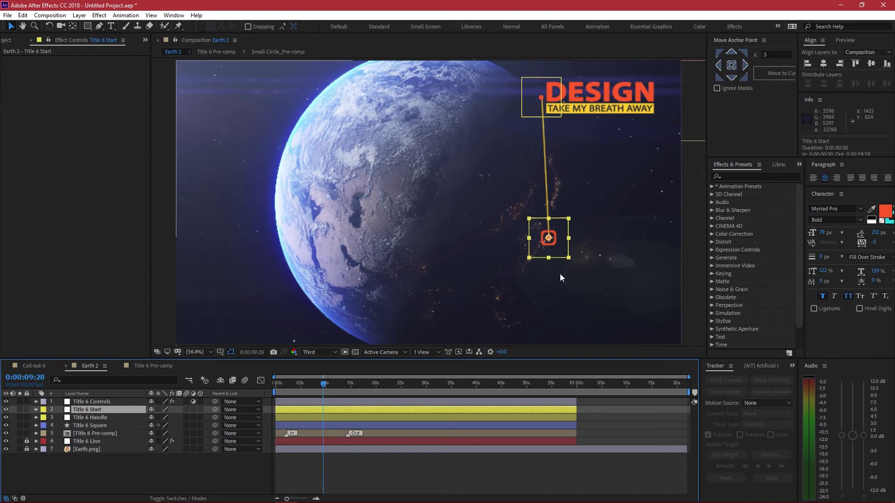
drag(548, 238, 375, 194)
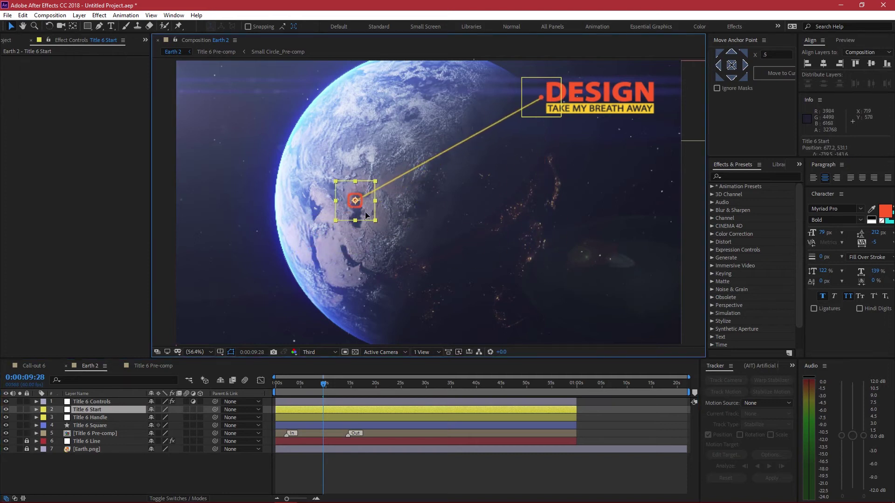
Undo a stray change, hide Title 6 Controls, and nudge the DESIGN title up and left
click(535, 113)
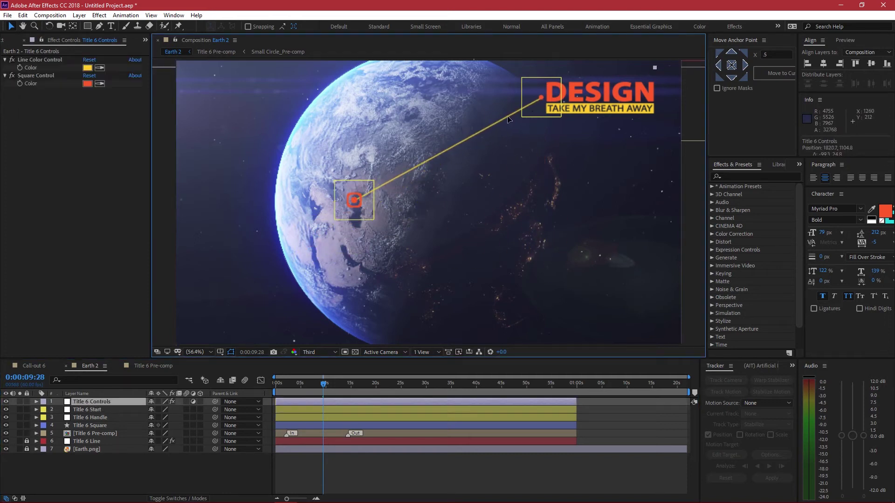
key(ctrl+z)
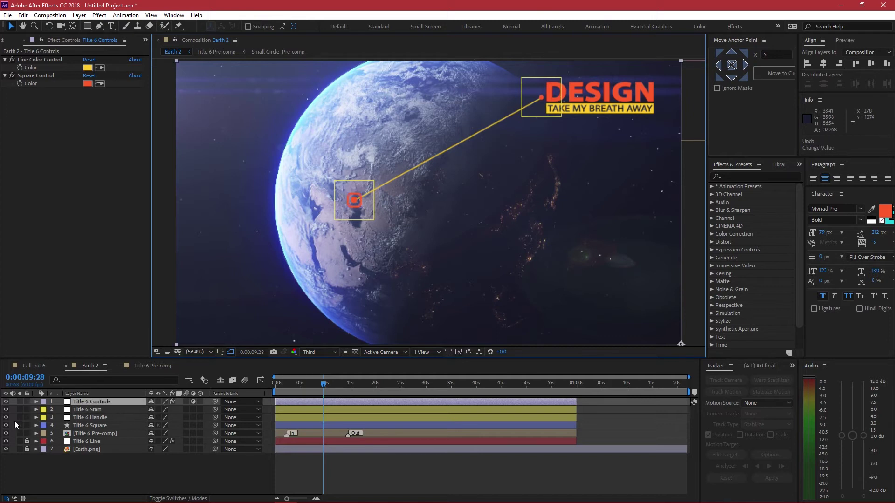
click(6, 402)
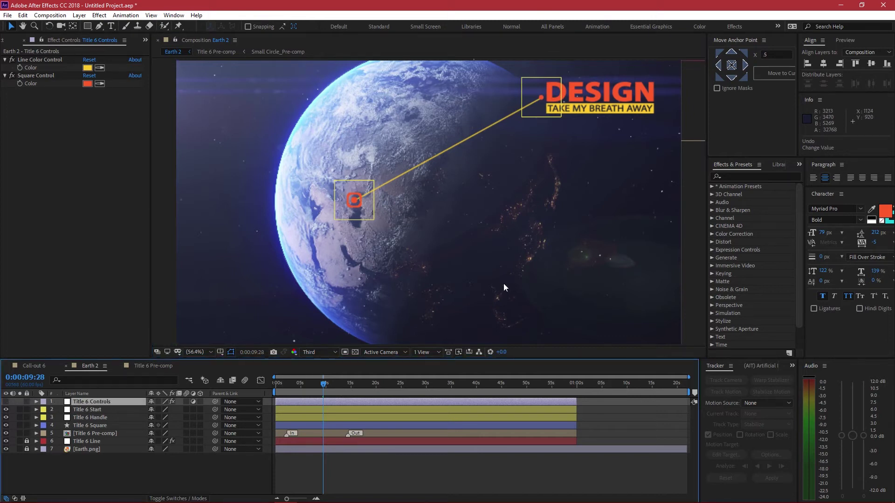
mouse_move(538, 115)
mouse_down()
mouse_move(518, 133)
mouse_move(527, 127)
mouse_up()
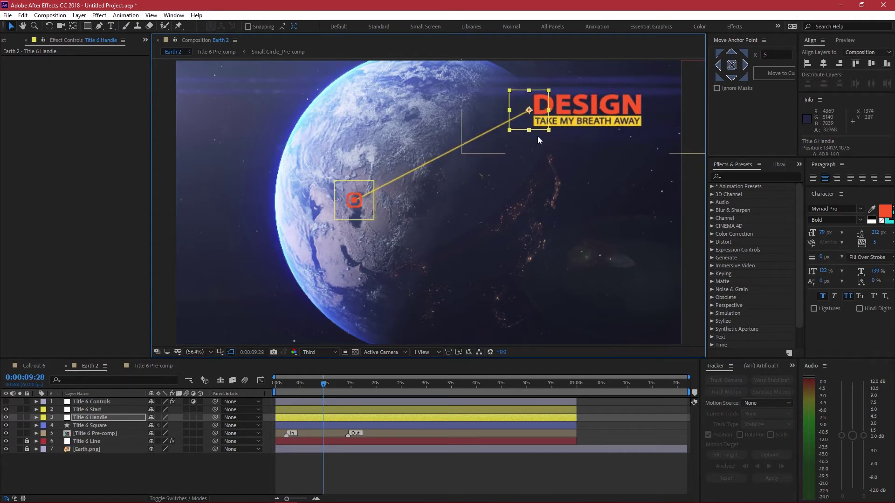
Retype the DESIGN headline as MURRAY and reduce its font size to 97 px
click(136, 365)
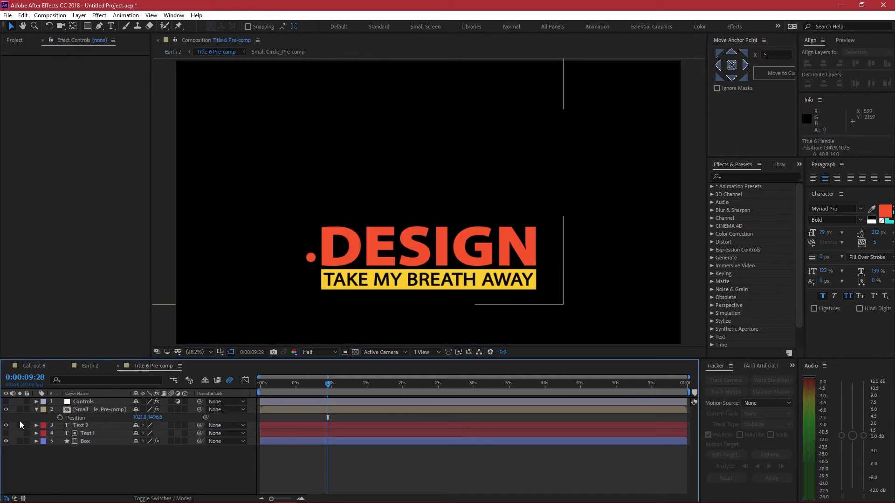
click(36, 410)
click(86, 416)
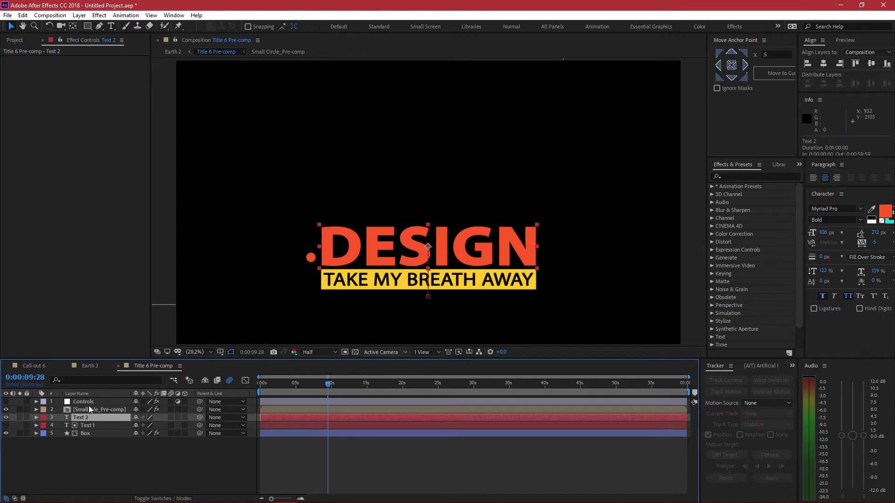
double_click(86, 416)
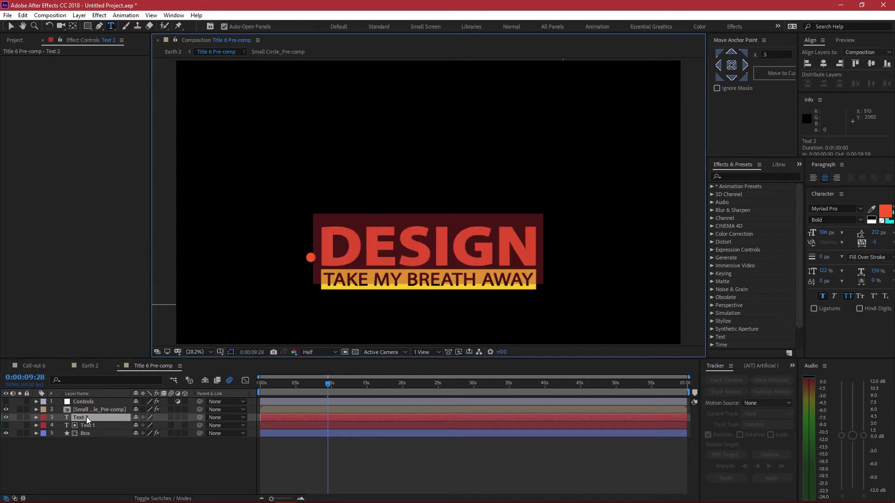
text(MURRAY)
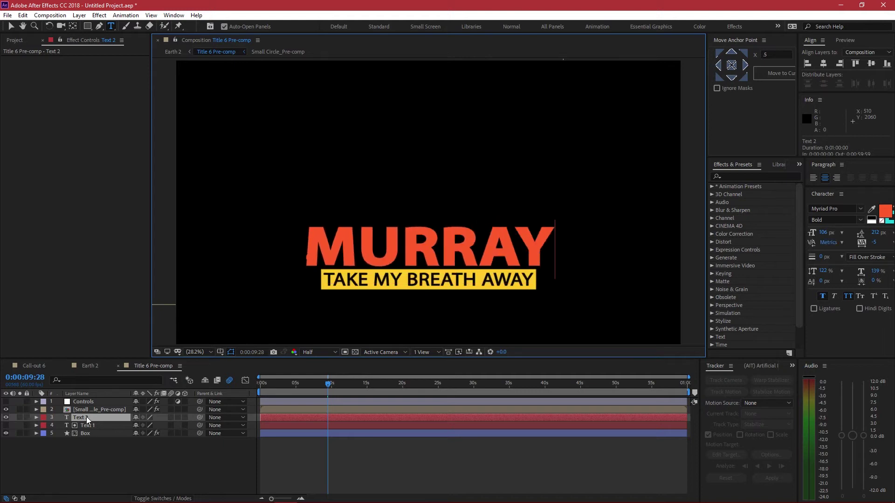
click(85, 417)
click(116, 415)
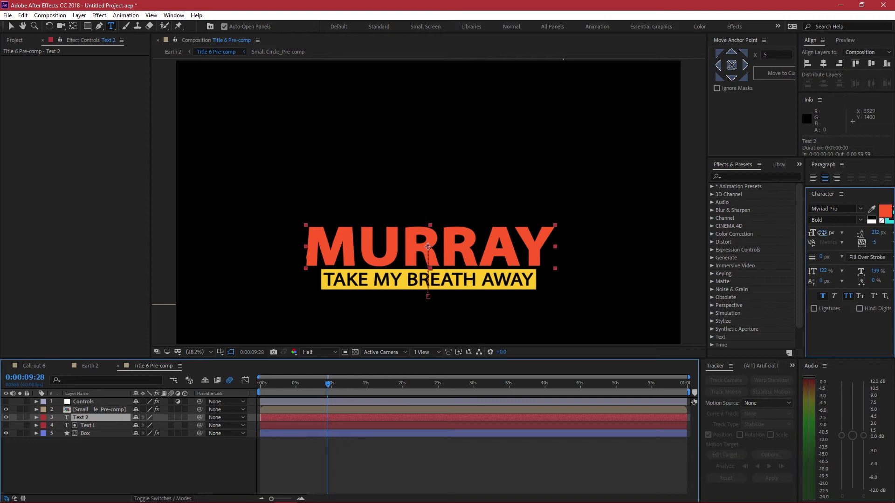
drag(823, 232, 819, 231)
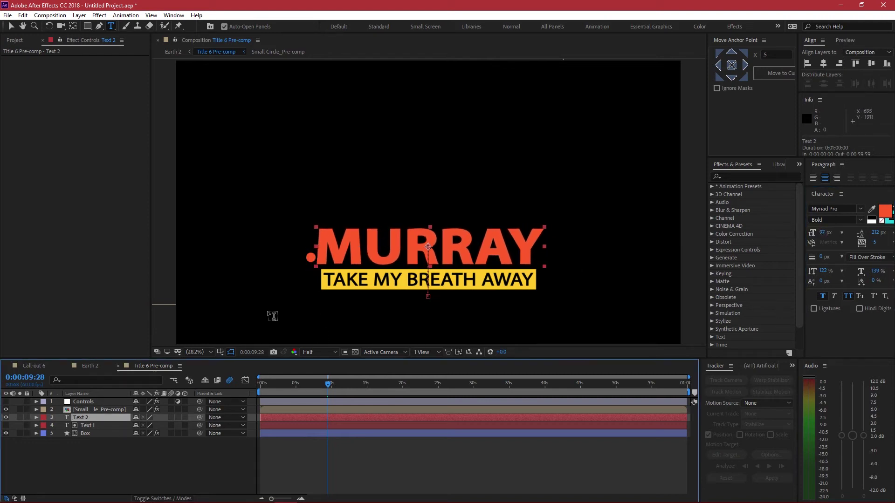
key(v)
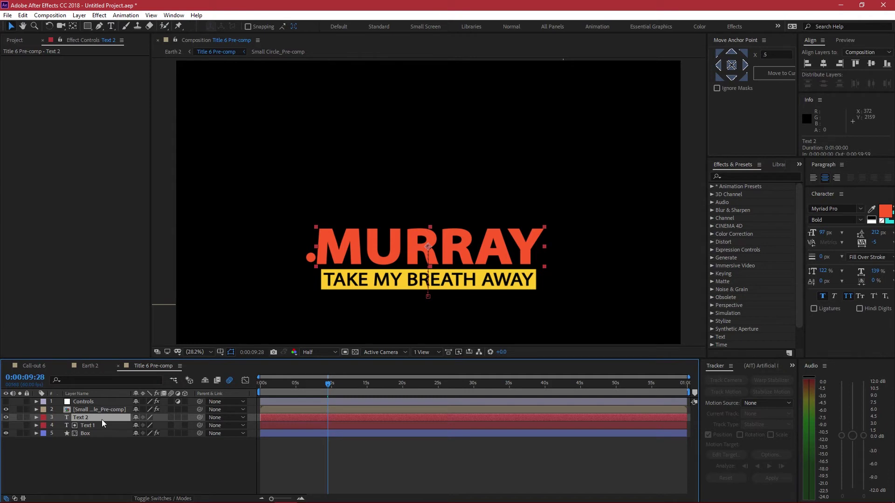
key(u)
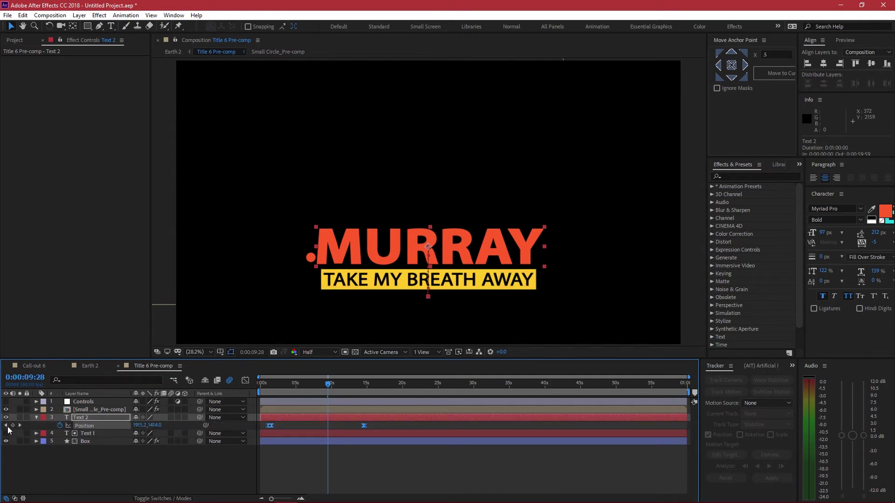
Shift MURRAY's first Position keyframe right to about X 1948
click(7, 425)
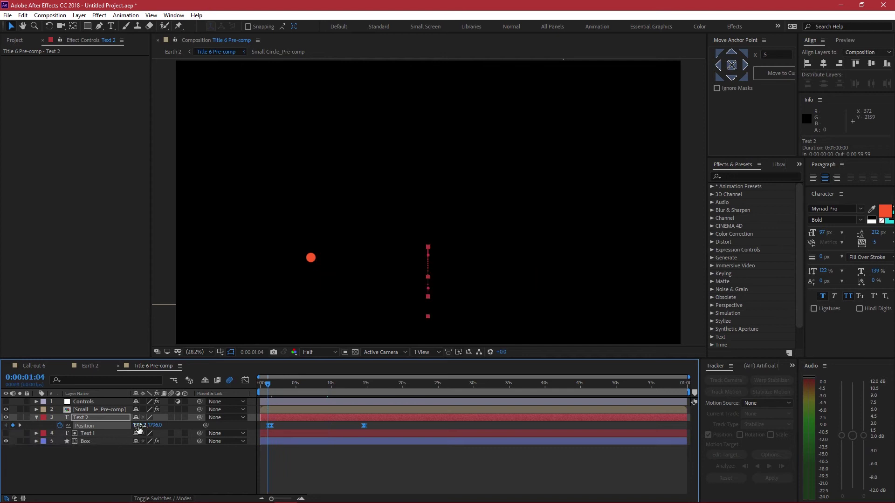
drag(140, 426, 143, 427)
click(292, 389)
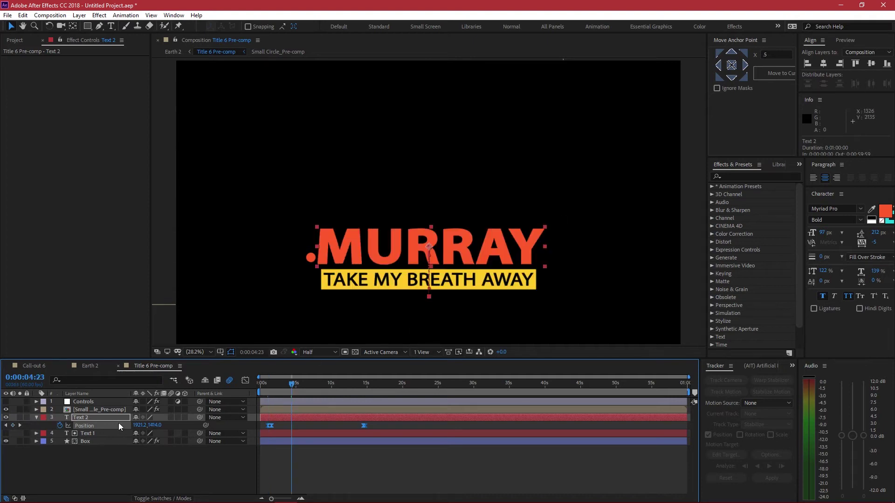
click(7, 426)
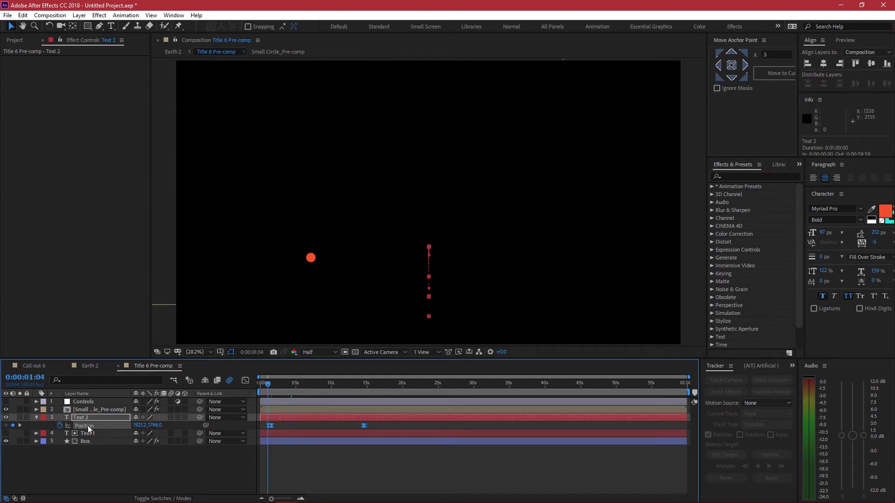
drag(134, 426, 145, 425)
click(298, 385)
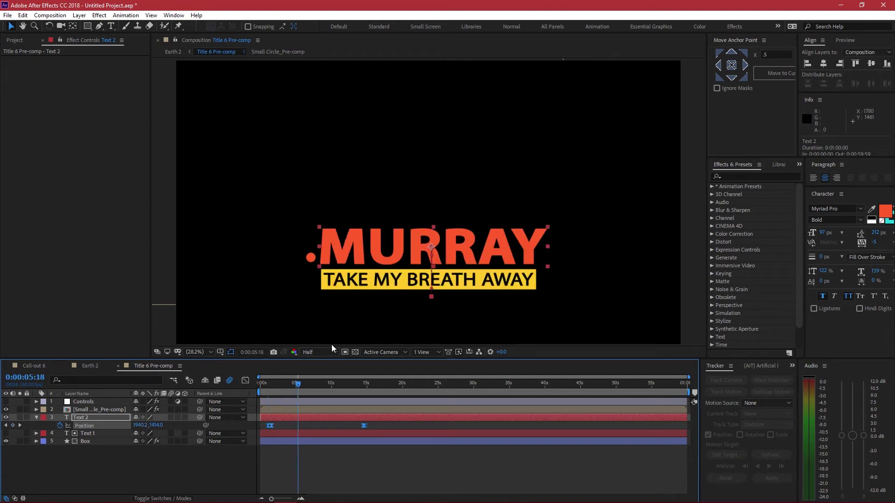
Reduce the MURRAY font size to 91 px so it sits beside the dot
click(821, 238)
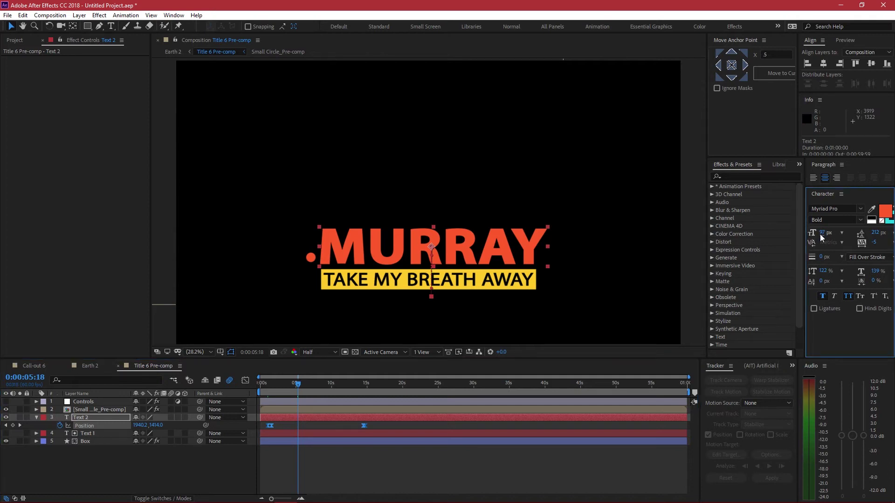
drag(816, 233, 814, 233)
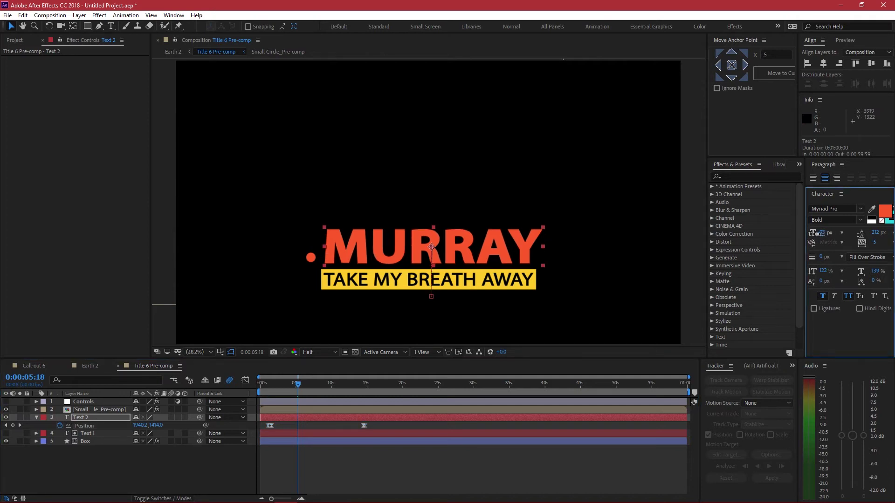
click(175, 457)
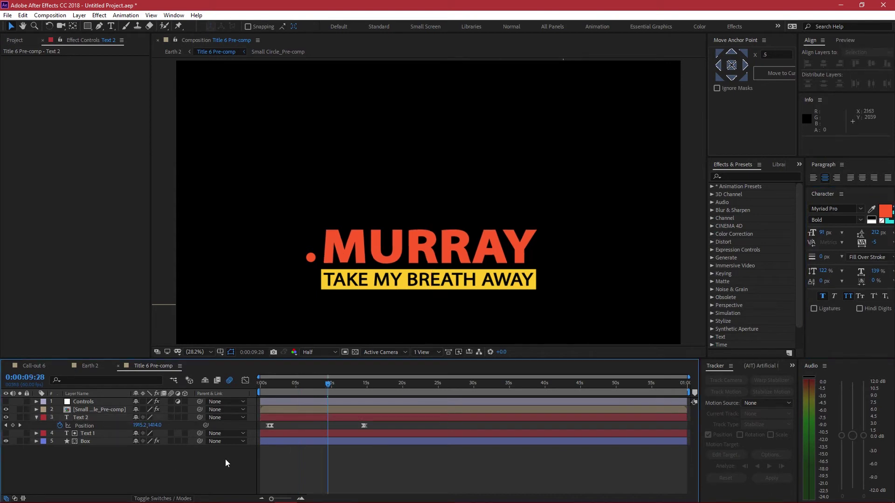
Change the subtitle text layer to read HE'S PRETTY COOL! ;)
click(96, 433)
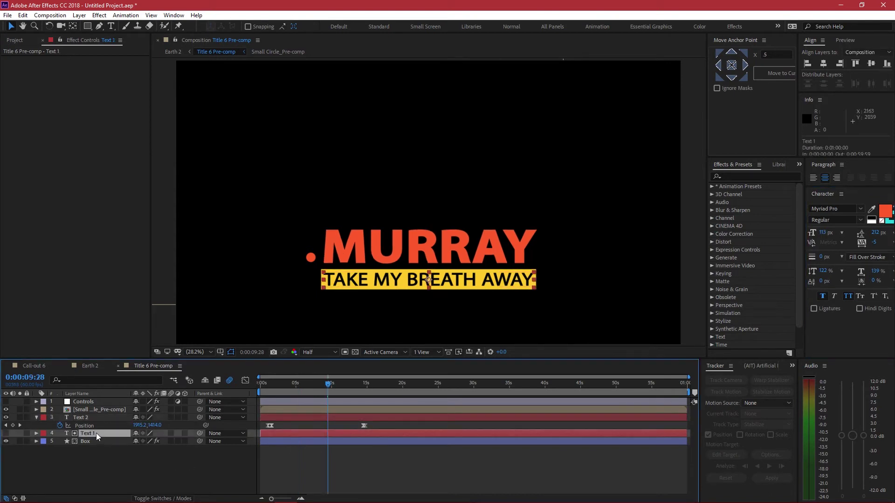
key(ctrl+t)
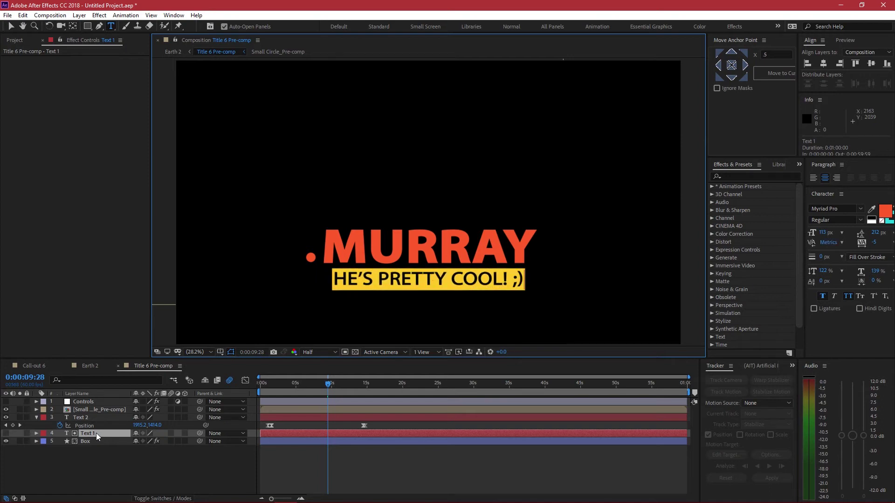
key(Escape)
key(v)
click(176, 462)
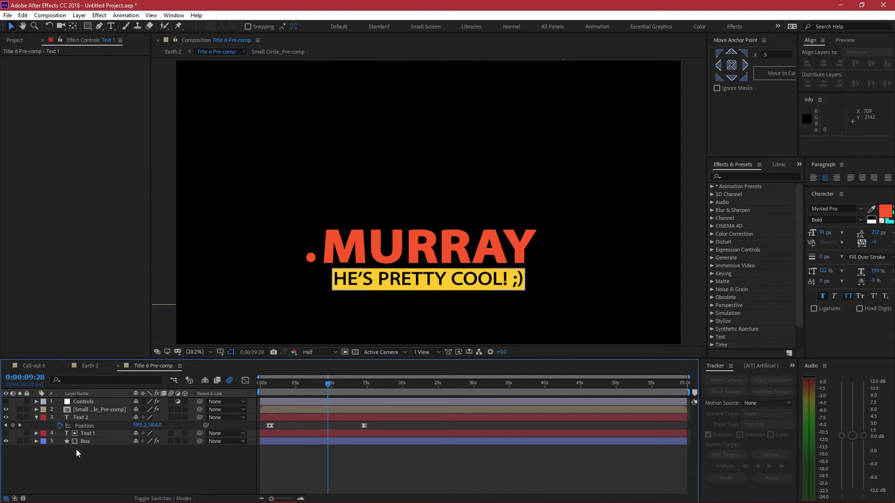
Enlarge the subtitle's font size to 124 px inside the yellow box
click(100, 441)
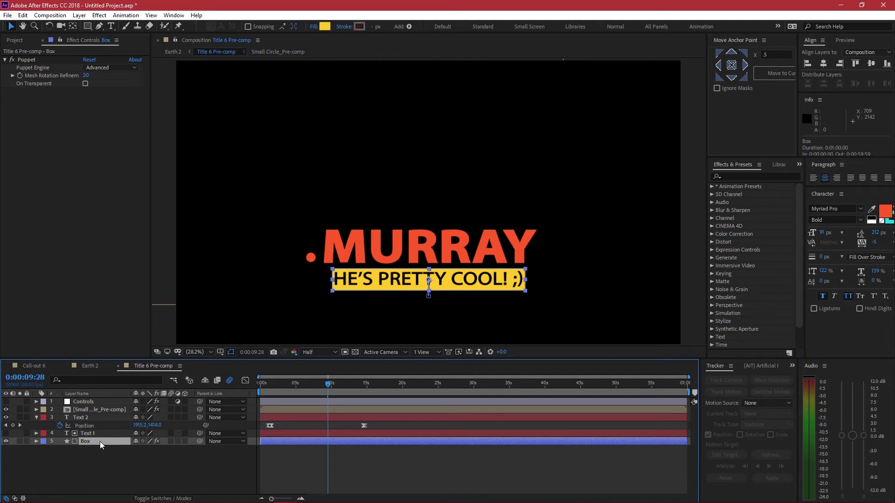
click(95, 434)
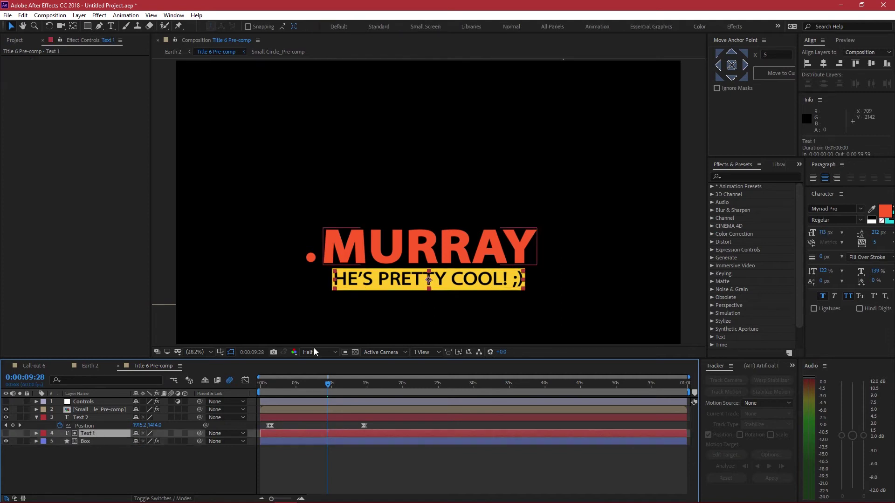
click(821, 236)
drag(821, 236, 825, 233)
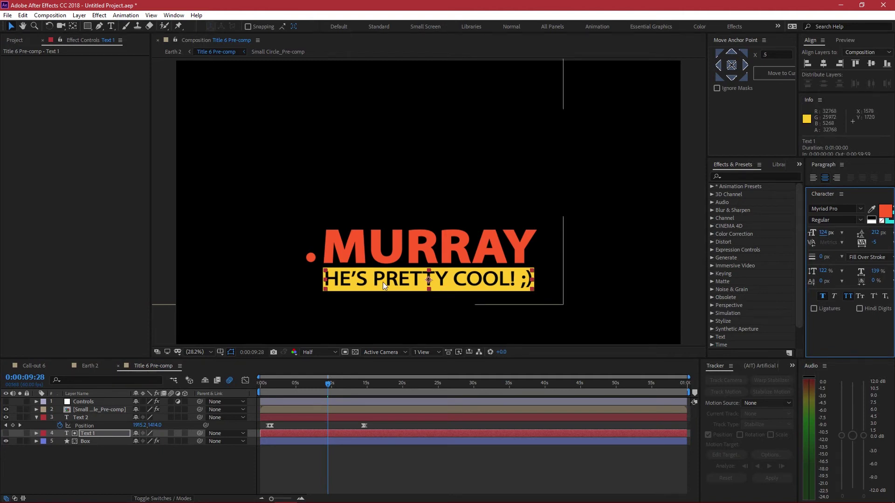
click(228, 458)
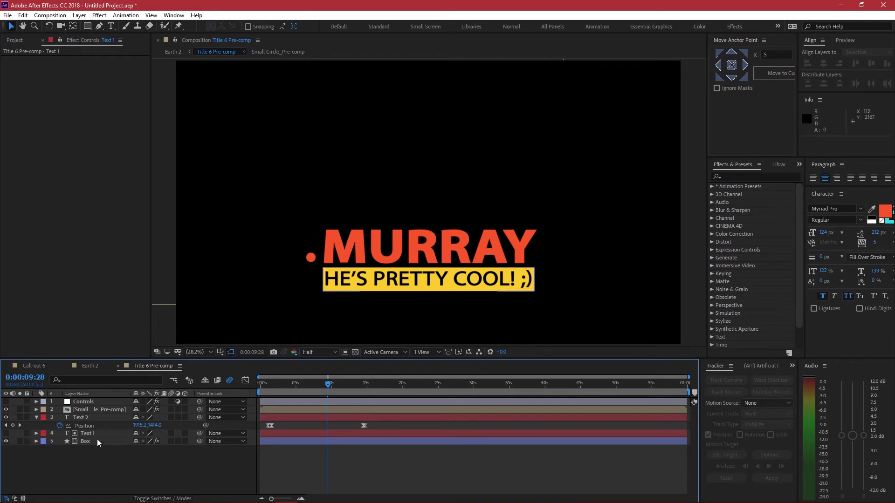
Try widening the box border with the Controls layer's Border Control, undo it, and return to Earth 2
click(93, 401)
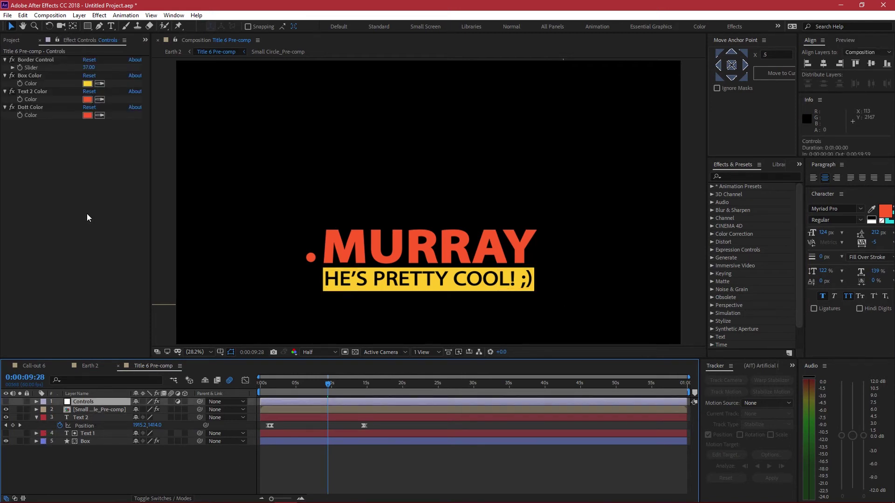
drag(89, 68, 114, 73)
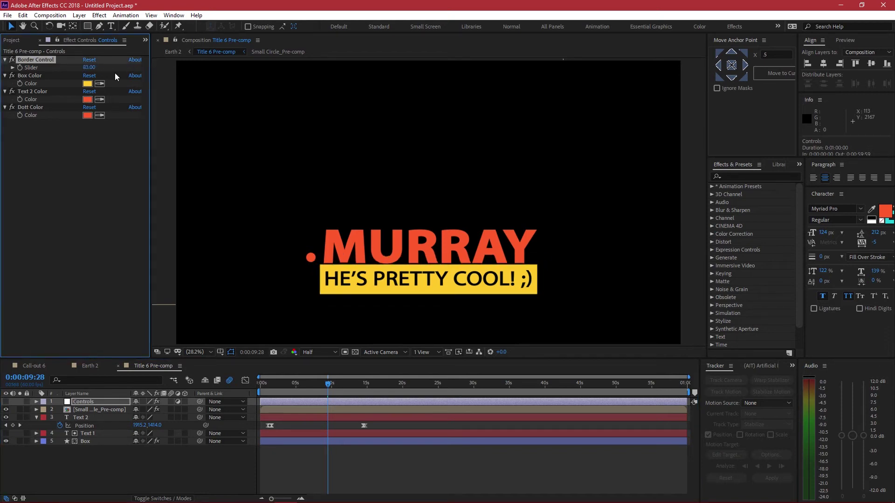
key(ctrl+z)
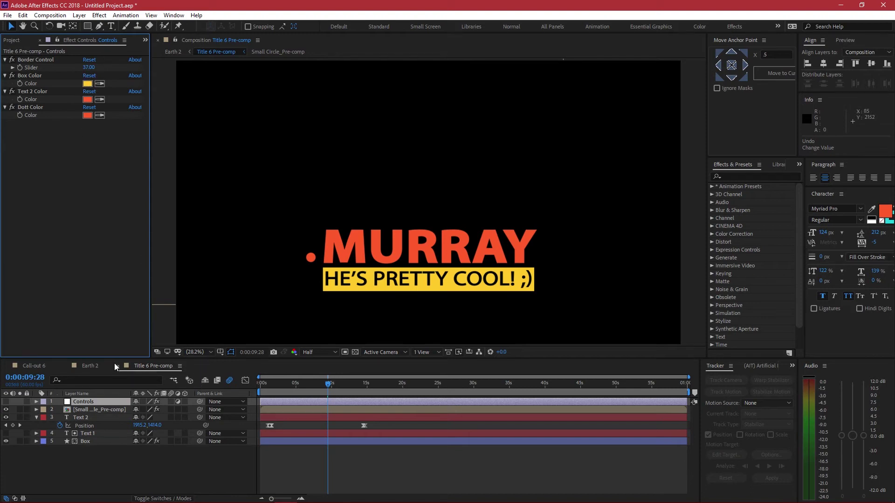
click(91, 366)
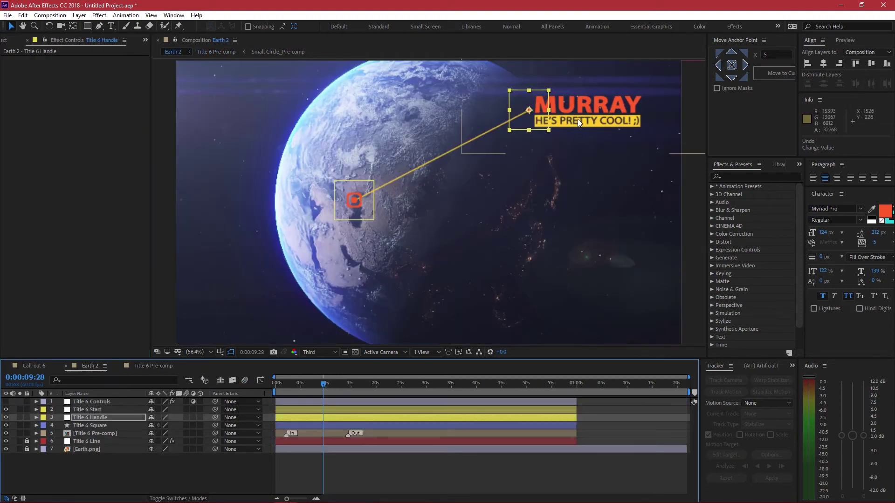
Return to the composition start and review the MURRAY title's intro, toggling its visibility
click(218, 467)
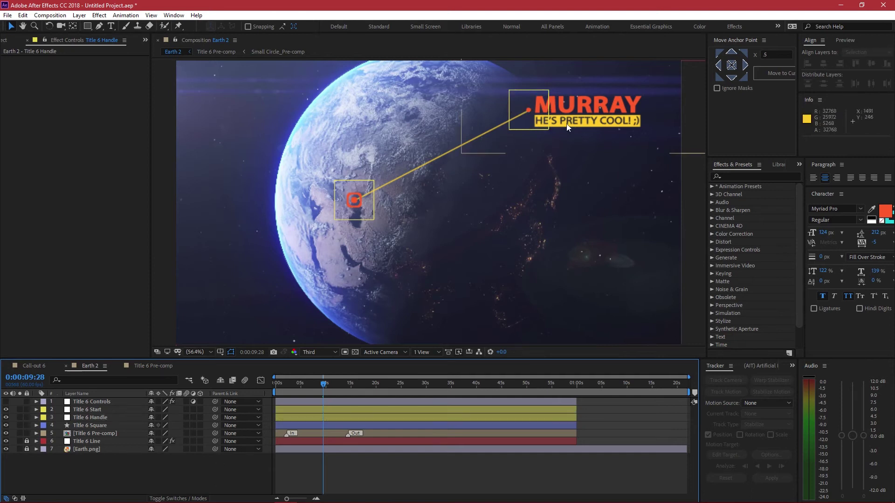
mouse_move(290, 388)
mouse_down()
mouse_move(277, 387)
mouse_move(294, 391)
mouse_up()
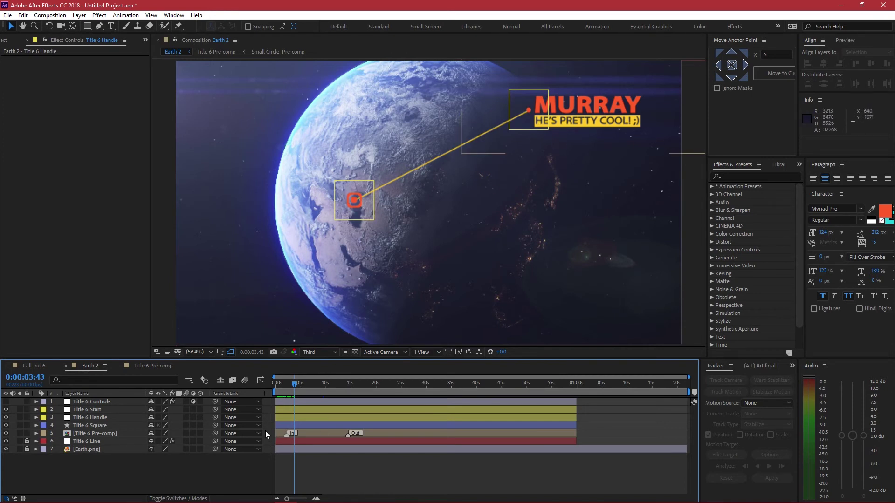
click(300, 435)
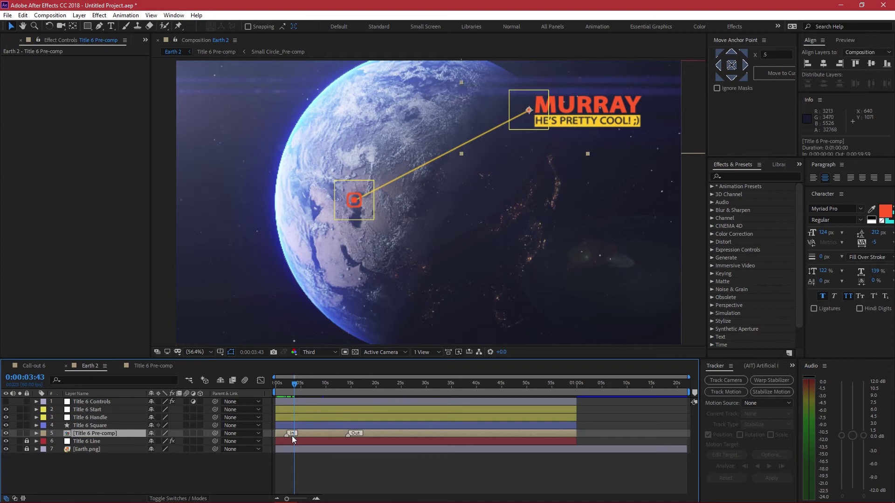
drag(289, 384, 286, 384)
click(6, 433)
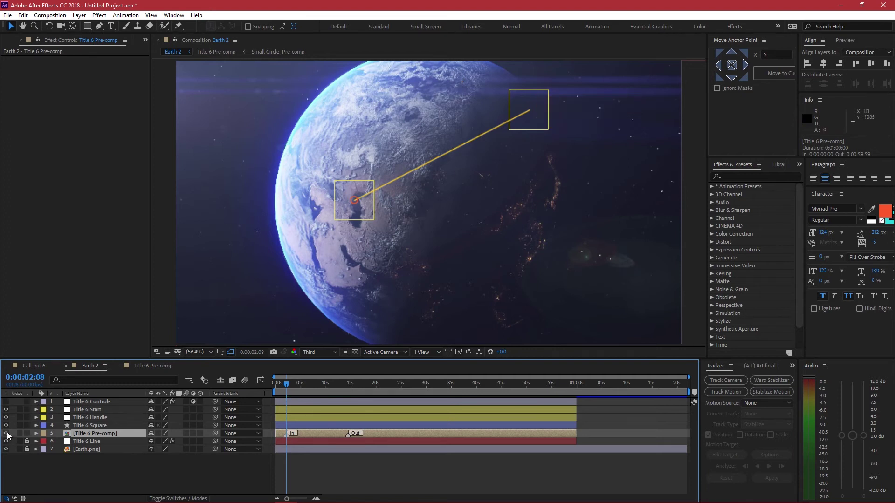
click(5, 433)
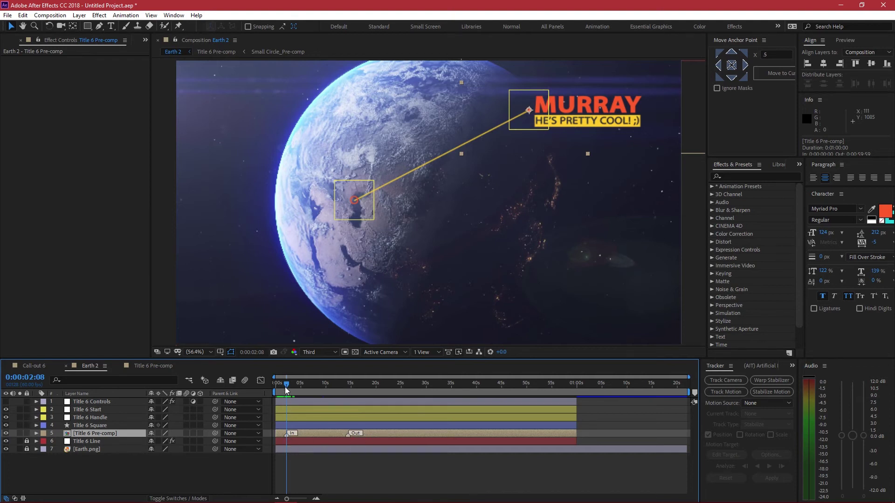
Move the Title 6 Pre-comp's Out point from about 15s to 0:00:09:45
drag(285, 386, 286, 390)
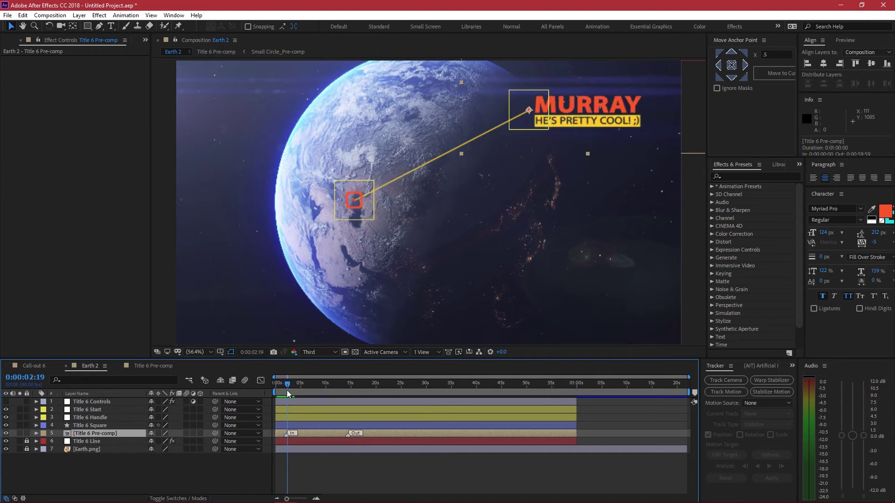
drag(286, 390, 354, 395)
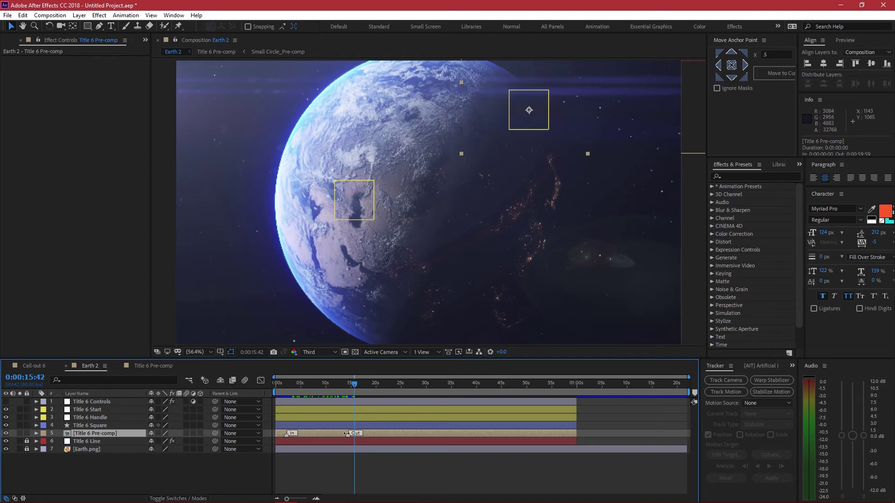
drag(346, 434, 325, 433)
drag(307, 383, 331, 398)
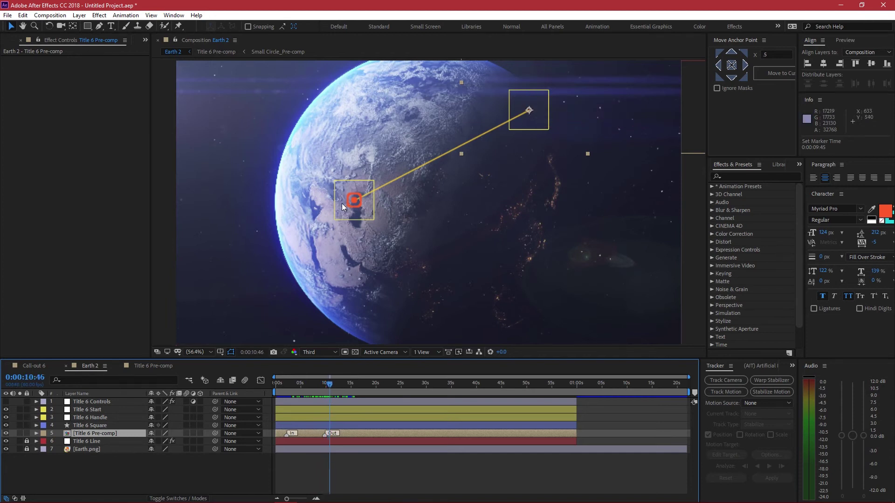
Select Title 6 Line and Title 6 Square and reveal their keyframes with U
click(26, 441)
click(27, 449)
click(88, 440)
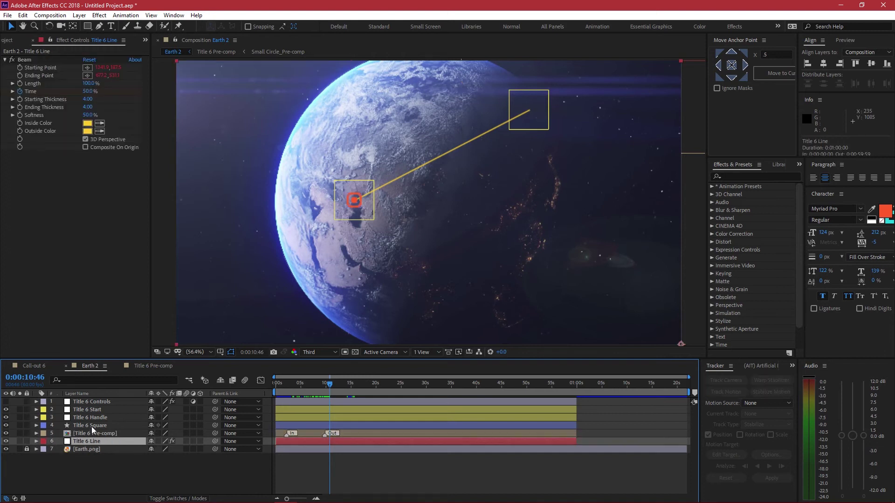
ctrl+click(92, 426)
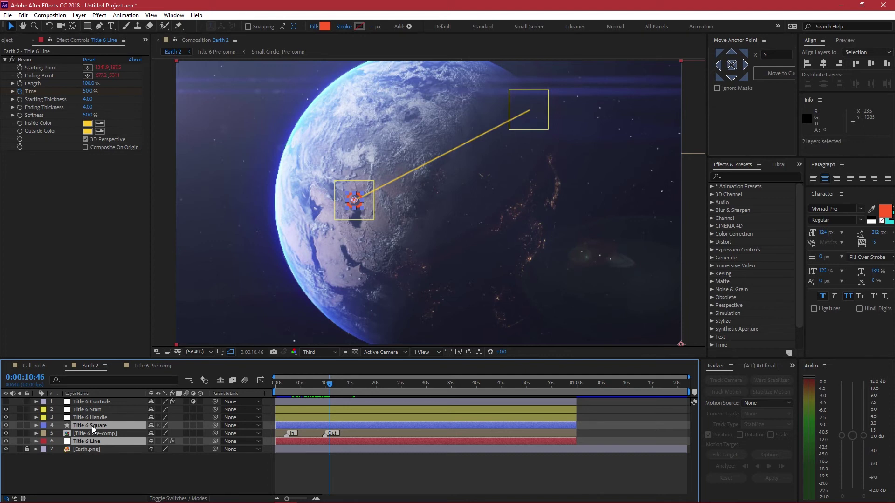
key(u)
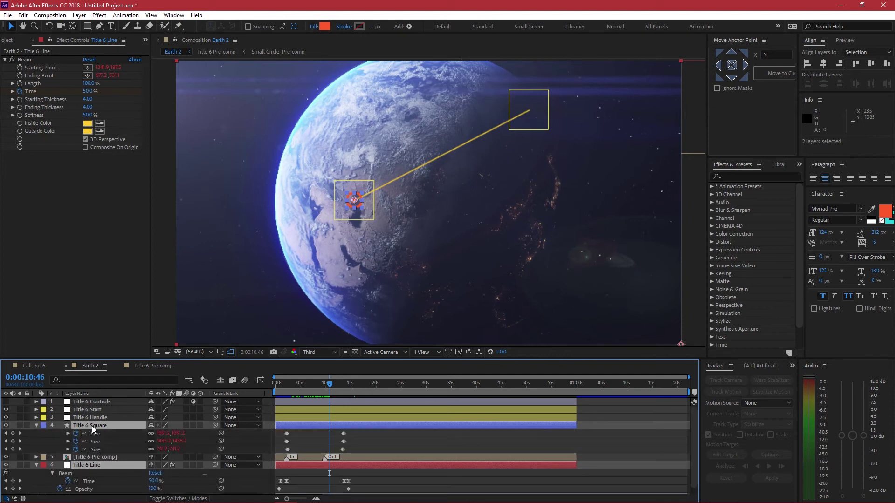
scroll(382, 438, down, 1)
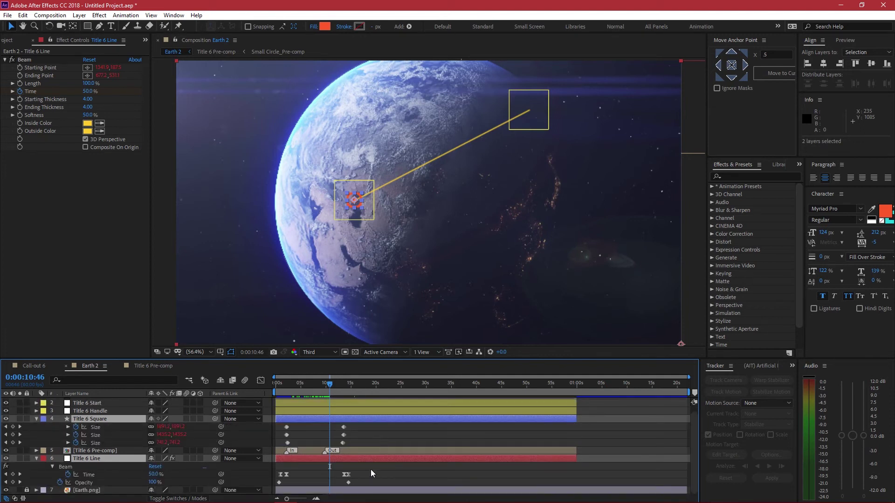
Move the square and line exit keyframes to about 10 seconds and preview the exit
drag(366, 425, 325, 475)
drag(315, 385, 326, 390)
drag(329, 390, 316, 396)
key(space)
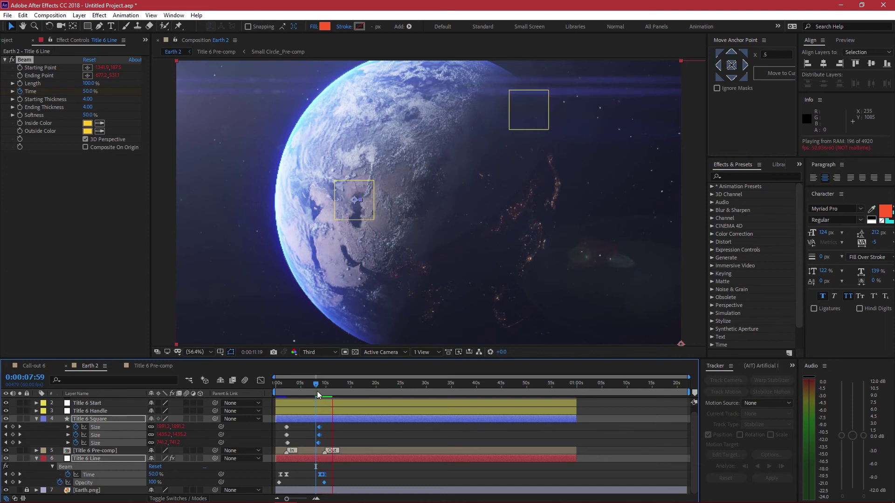
key(space)
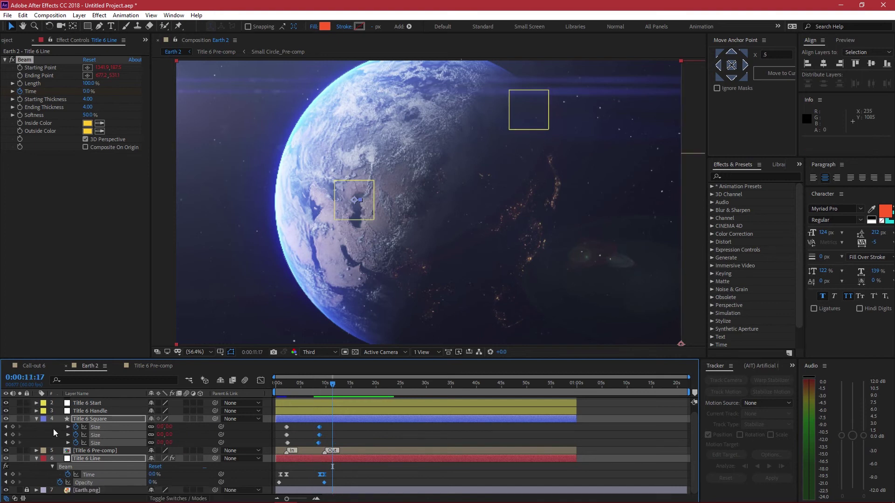
Undo the timing changes so the title's exit returns to about 15 seconds
key(u)
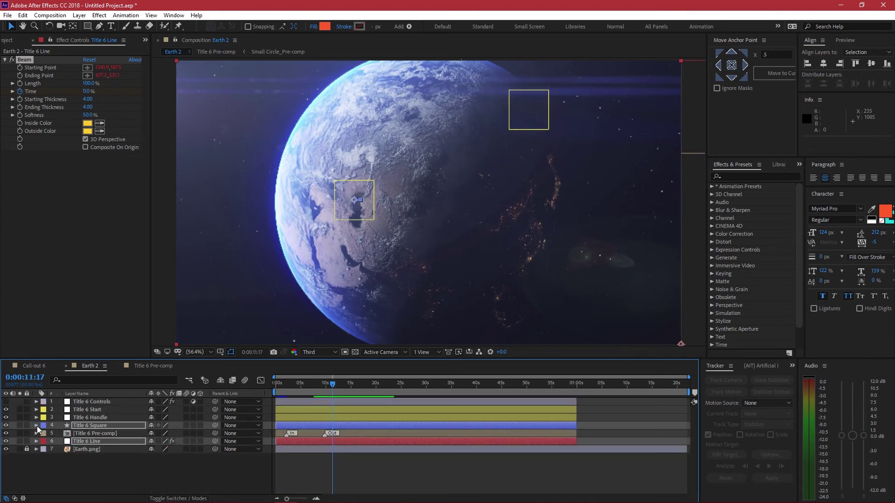
click(215, 475)
key(ctrl+z)
key(ctrl+z)
key(ctrl+z)
key(ctrl+z)
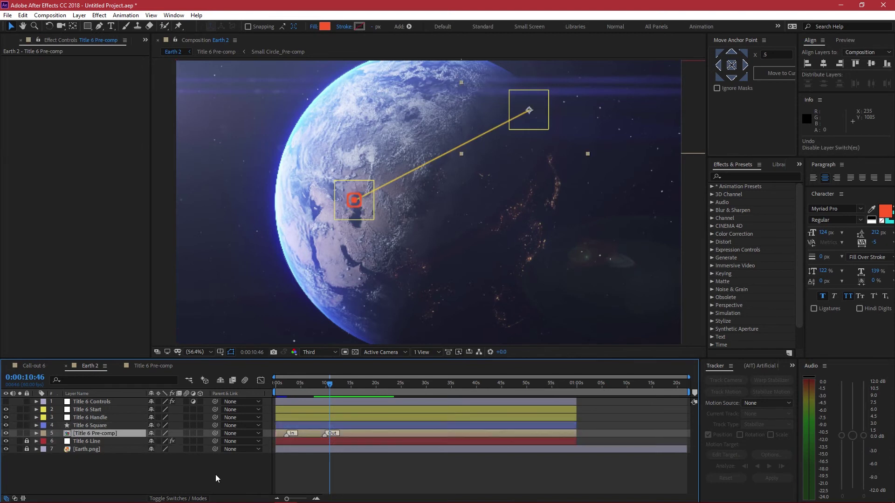
key(ctrl+z)
click(226, 472)
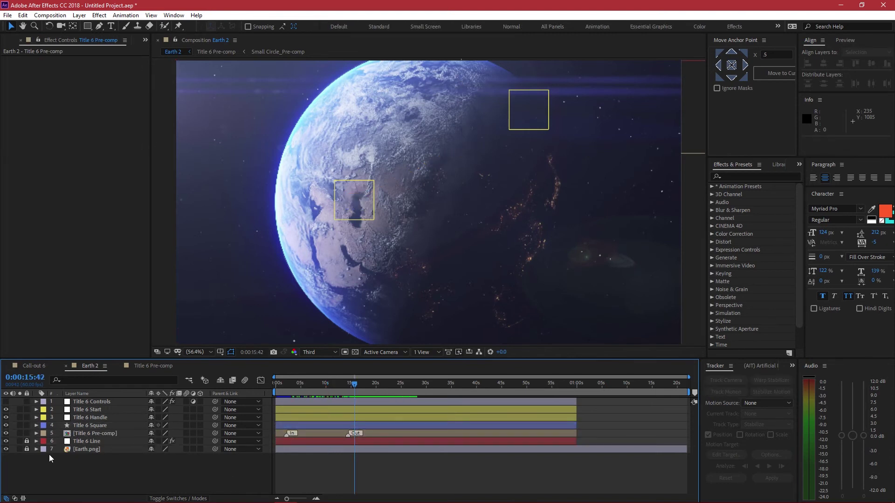
Lock Title 6 Pre-comp and Title 6 Square, then at 9:28 shift the start circle and MURRAY box left
click(27, 433)
click(26, 425)
click(326, 382)
drag(356, 200, 326, 209)
click(511, 111)
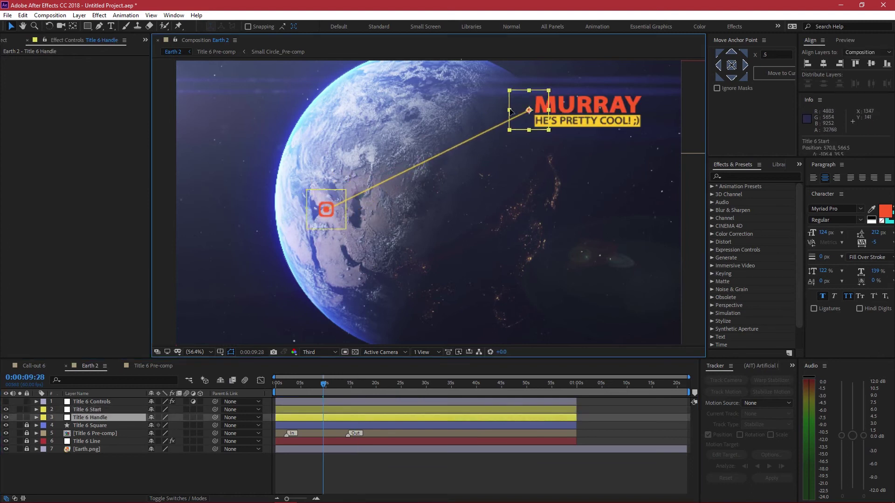
drag(511, 111, 495, 110)
Move the Title 6 Start pointer square down and right on the earth, then lock Title 6 Controls
click(87, 417)
click(94, 402)
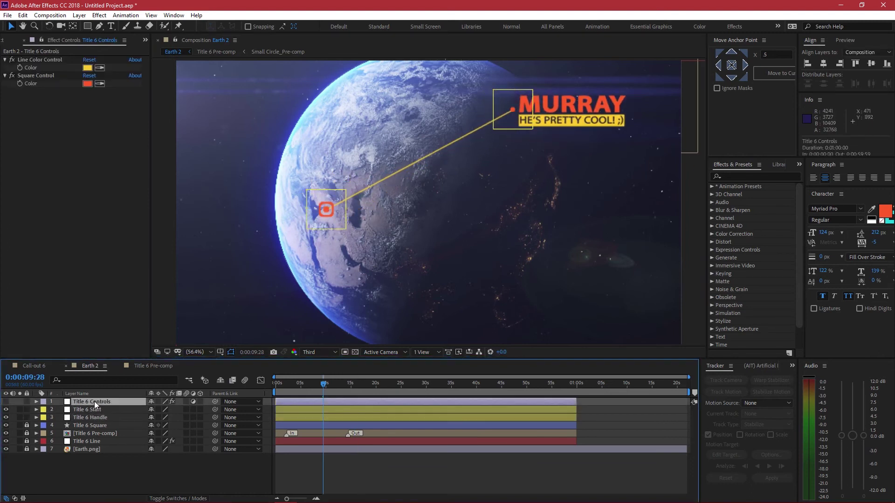
click(6, 401)
click(337, 197)
drag(336, 197, 341, 213)
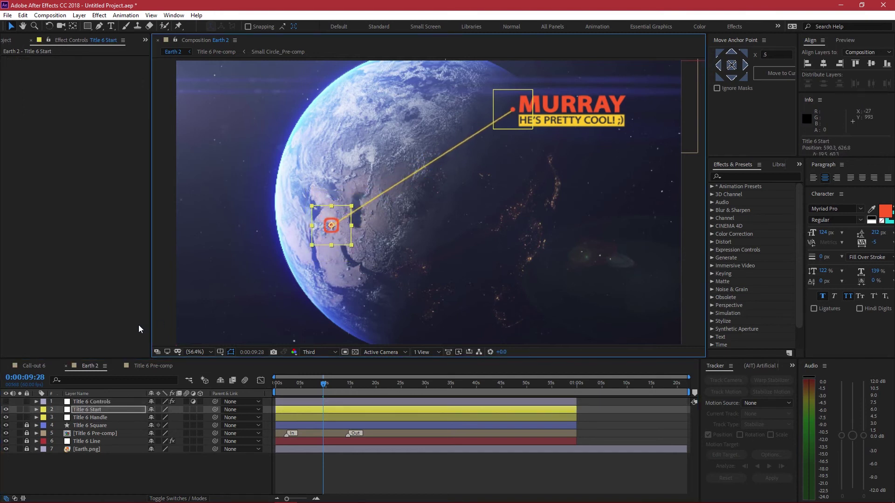
click(116, 402)
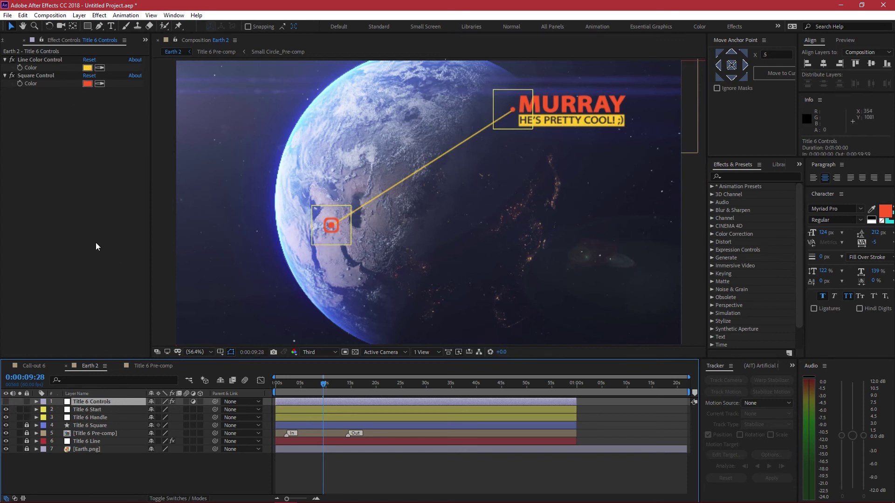
click(27, 402)
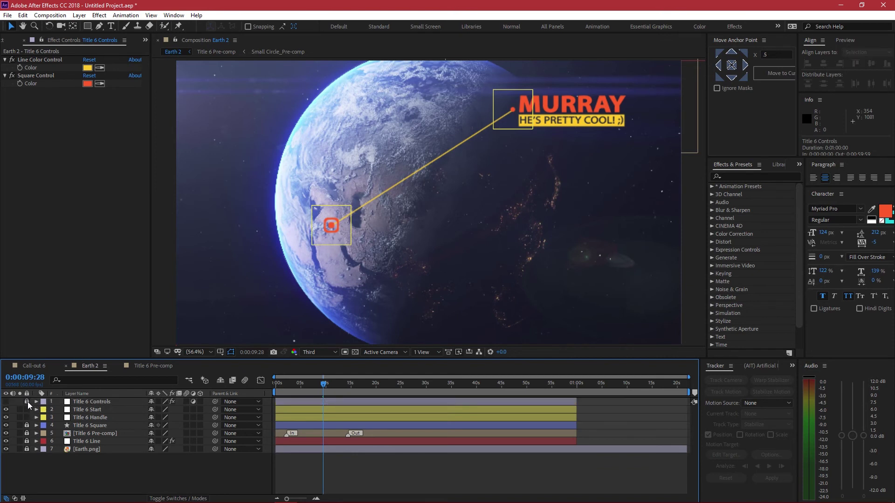
scroll(66, 40, up, 1)
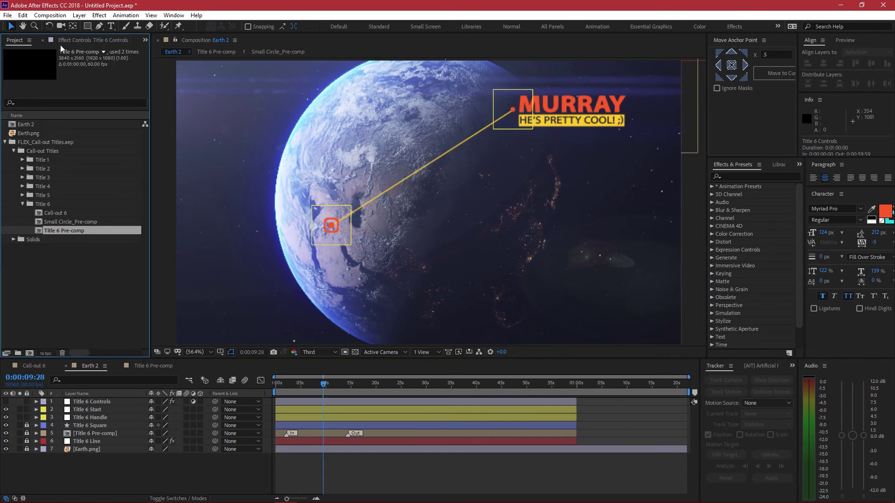
click(23, 204)
click(22, 160)
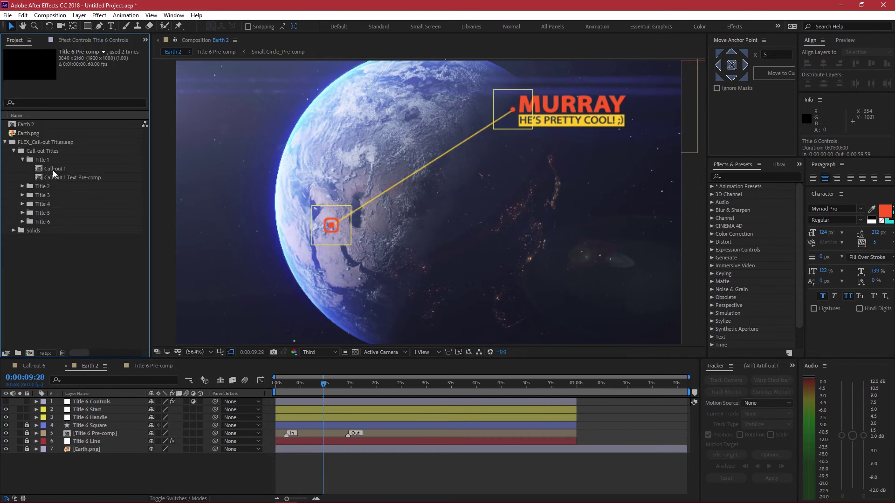
double_click(52, 168)
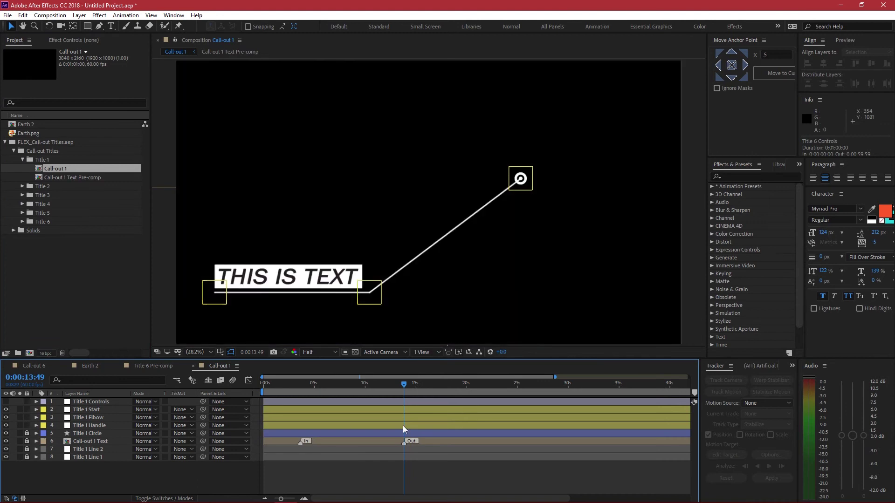
drag(292, 386, 326, 391)
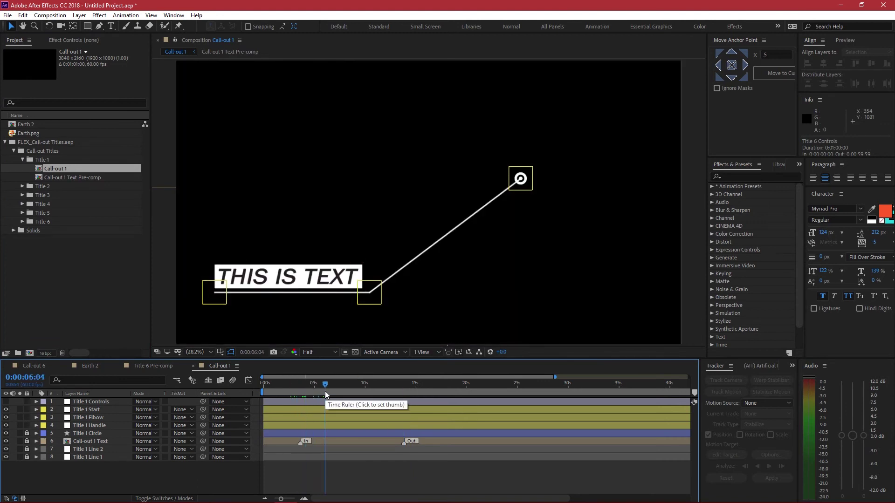
mouse_move(328, 385)
mouse_down()
mouse_move(404, 390)
mouse_move(340, 389)
mouse_up()
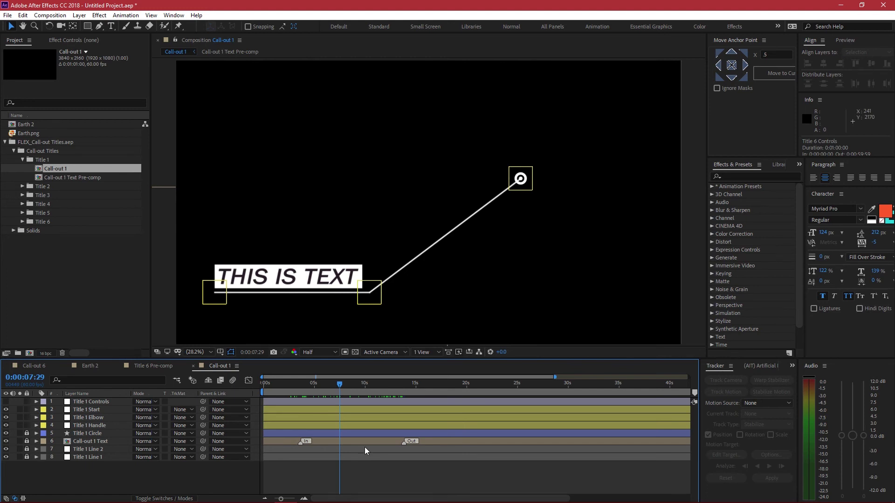
click(150, 364)
click(90, 366)
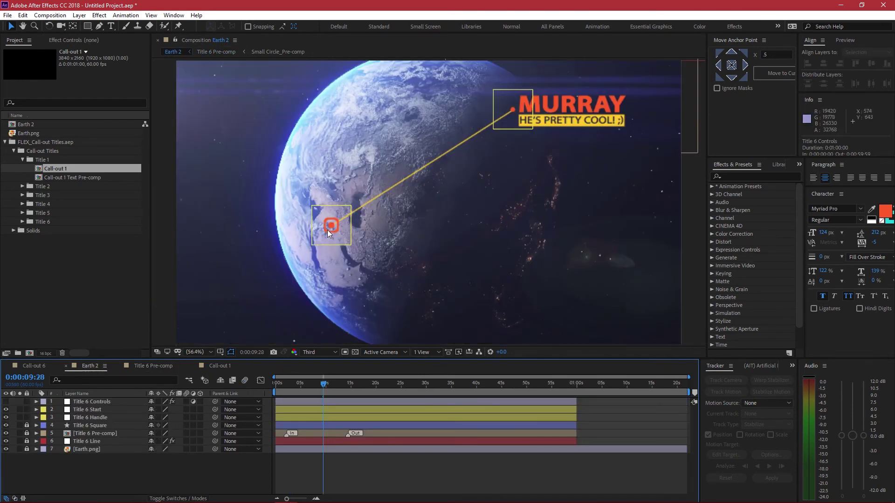
Import 4K Golf at NYC.mp4, delete Earth.png, and place the footage as Earth 2's bottom layer
right_click(52, 272)
click(371, 314)
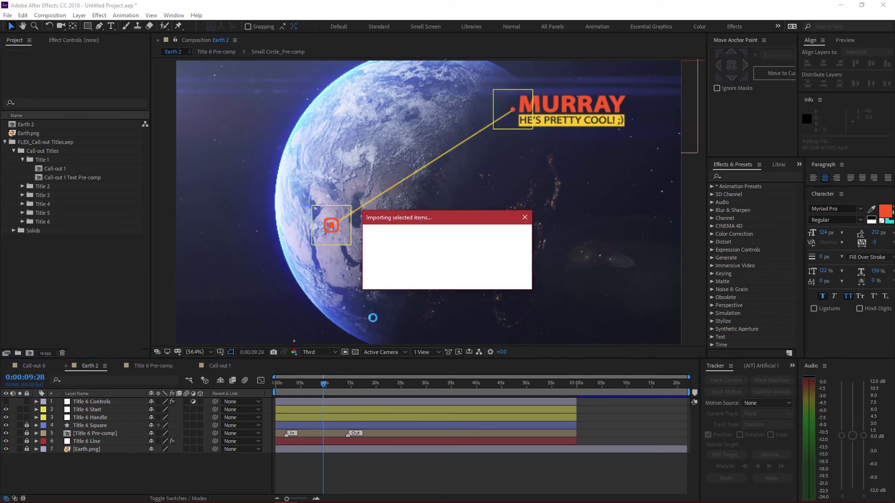
click(25, 450)
click(82, 451)
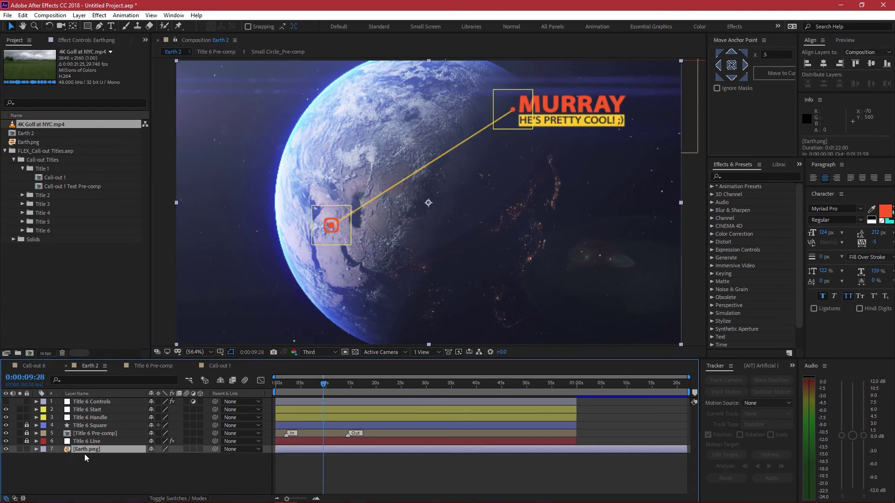
key(Delete)
drag(54, 124, 88, 461)
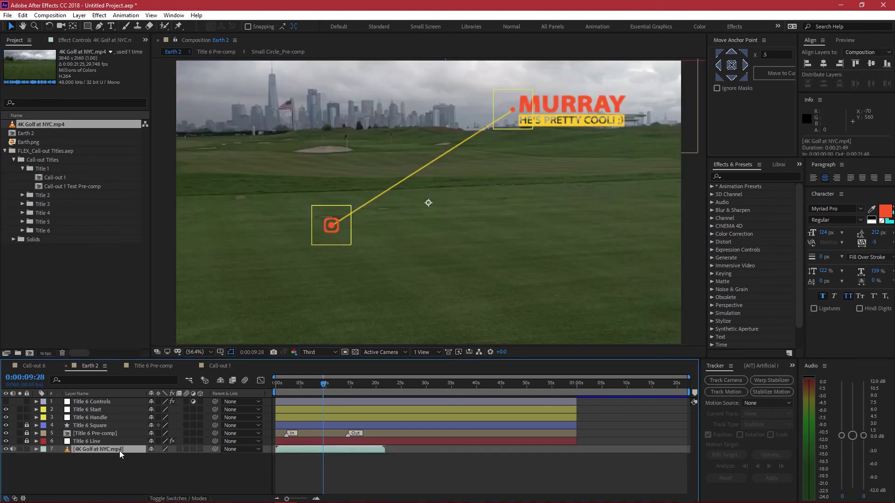
Set the golf footage layer's Scale to 50%
key(s)
click(159, 457)
text(50)
key(Return)
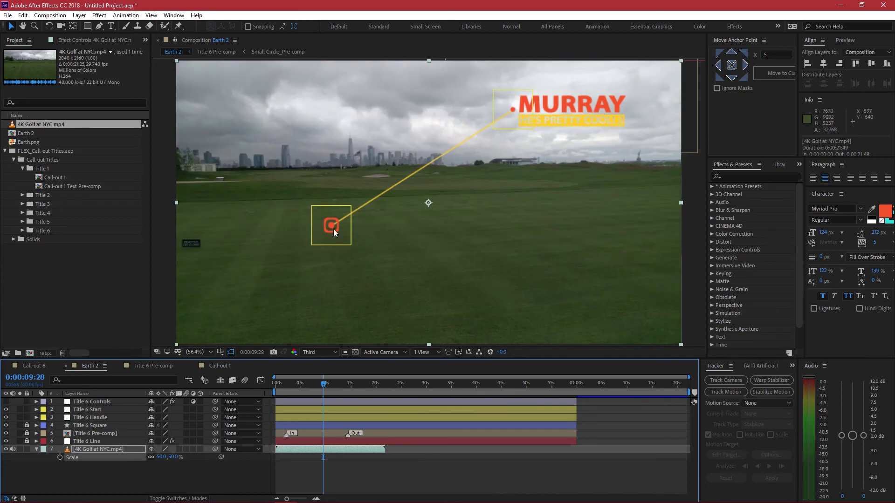
click(29, 454)
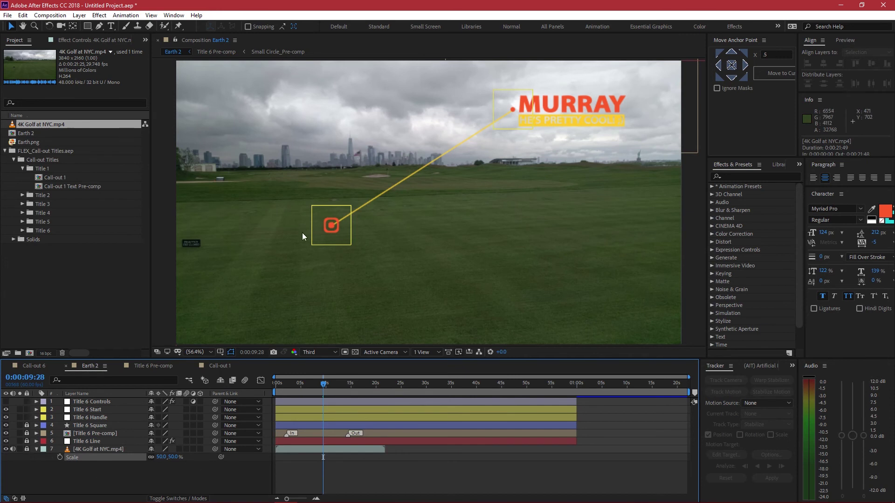
Move the pointer square near the skyline and the MURRAY callout down to the lower right
drag(328, 240, 378, 193)
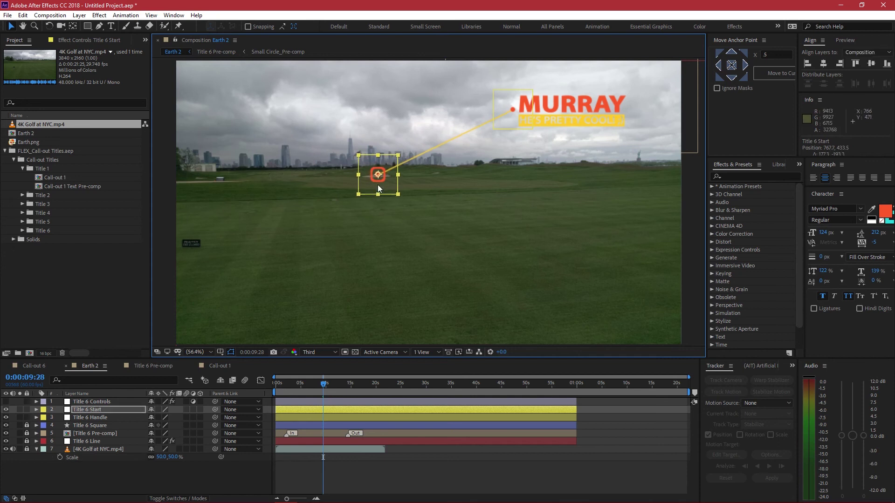
drag(509, 126, 508, 284)
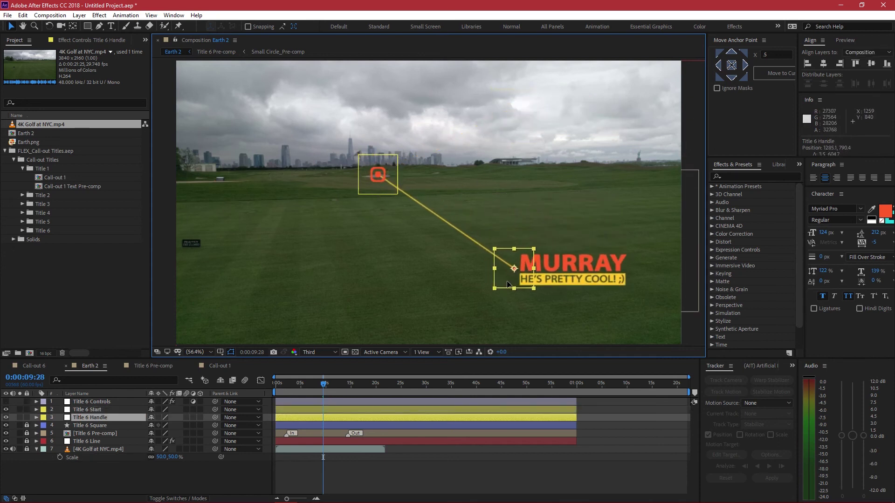
click(182, 482)
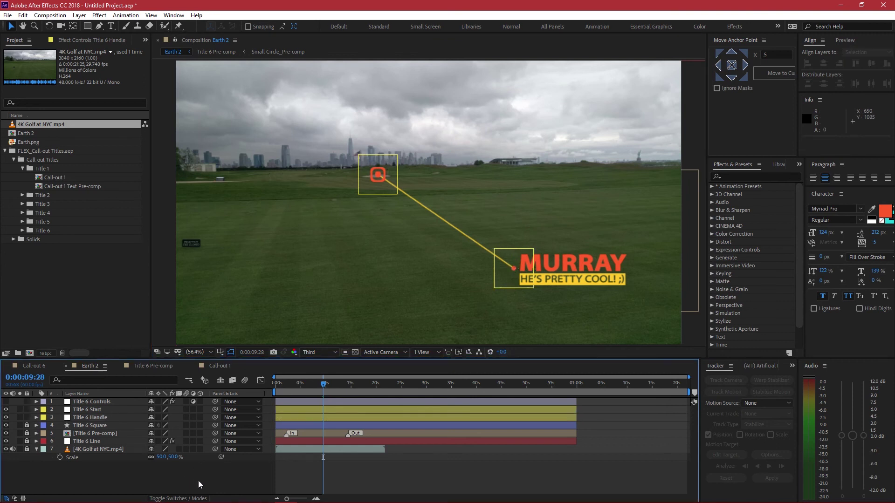
click(110, 449)
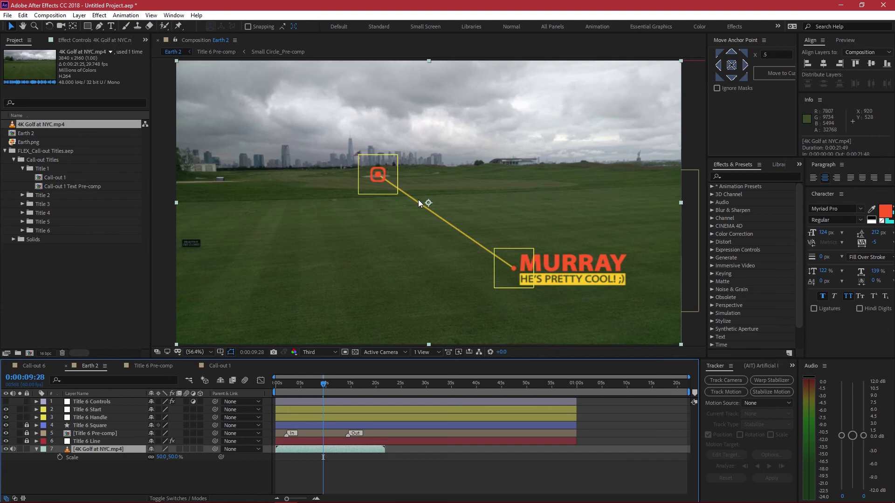
Start Track Motion on the golf footage, enlarging Track Point 1 and moving it onto the sand bunker
click(725, 393)
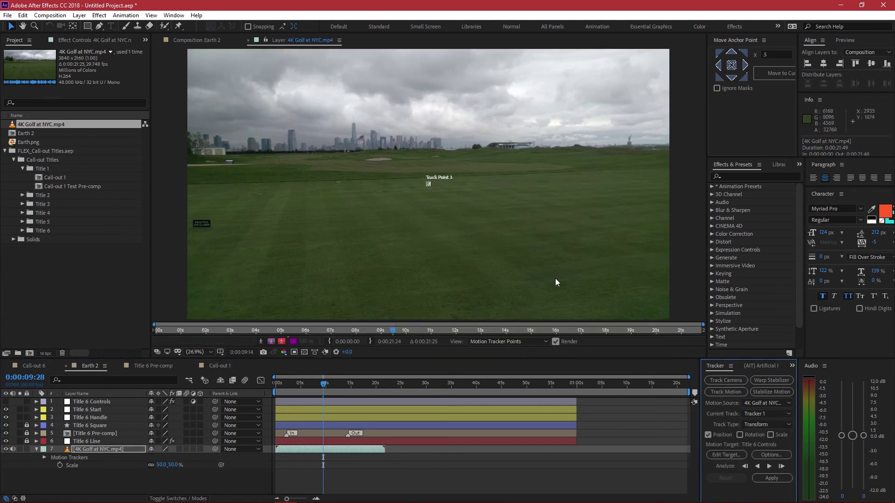
scroll(429, 186, up, 5)
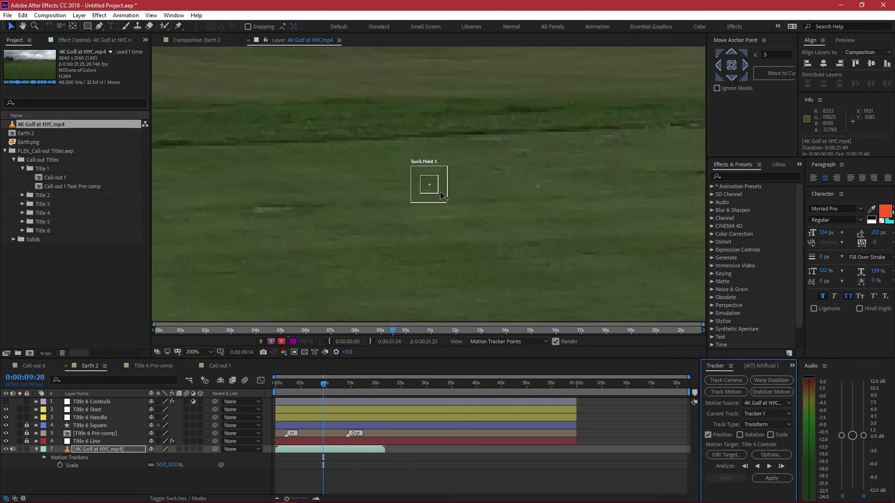
drag(440, 192, 487, 230)
scroll(488, 228, down, 2)
drag(434, 187, 254, 96)
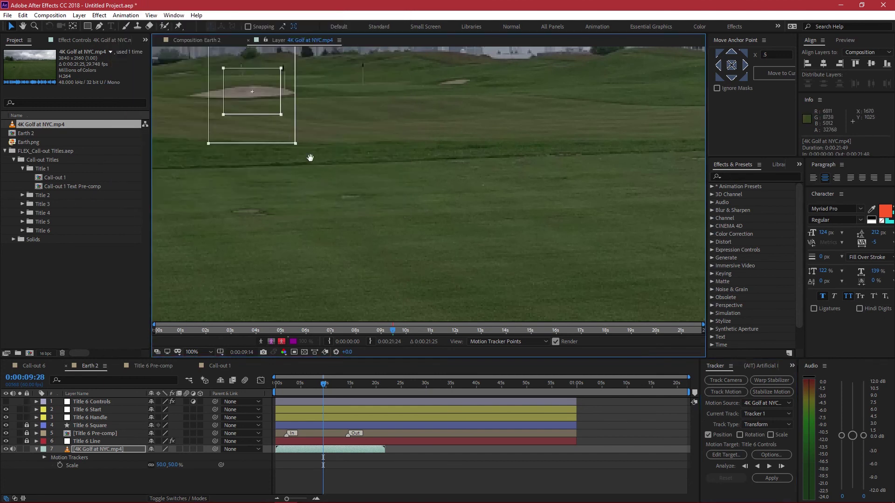
Tighten the feature and search boxes, return to 0:00:00:00, and re-place the point on the bunker
drag(310, 158, 372, 243)
drag(343, 200, 346, 192)
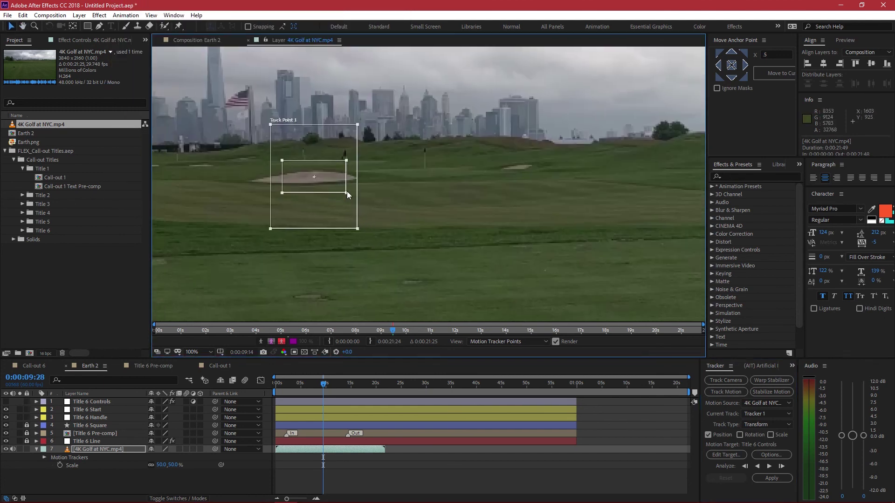
drag(357, 229, 366, 211)
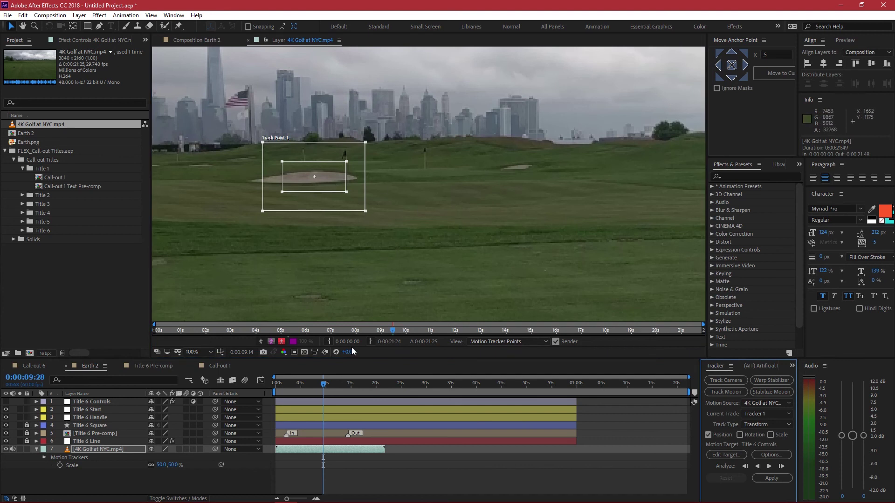
drag(309, 382, 245, 386)
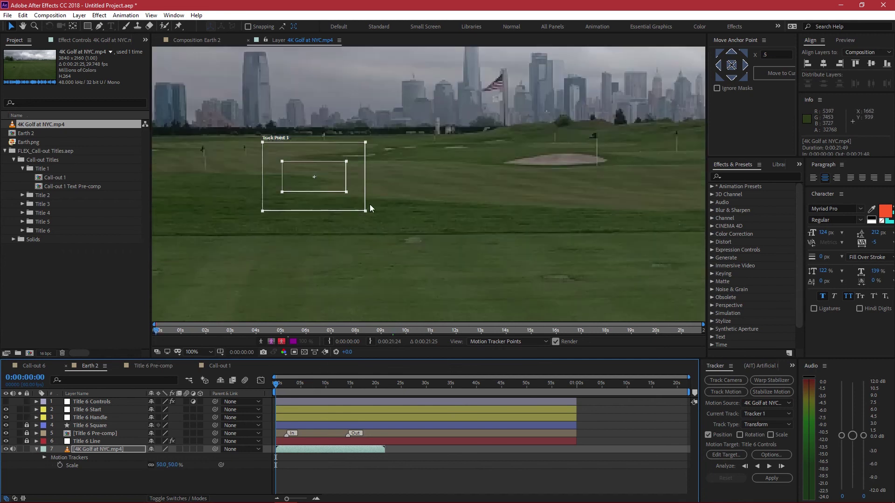
drag(370, 204, 578, 165)
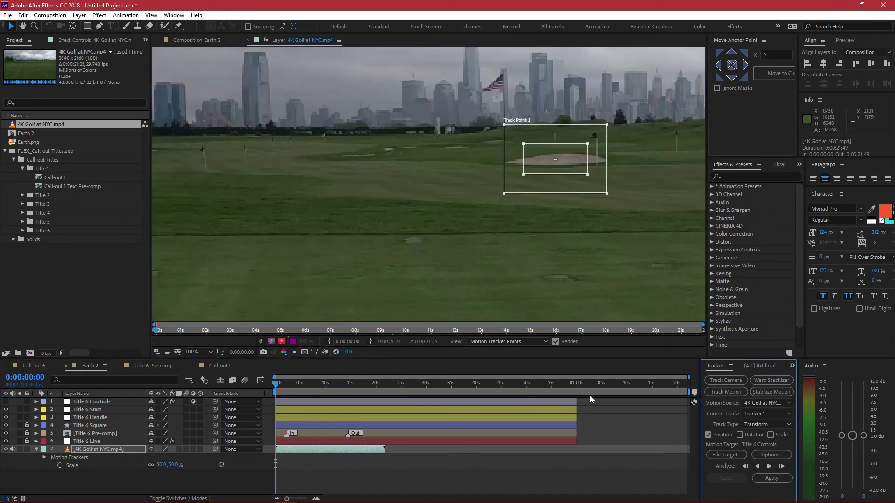
Analyze Track Point 1 forward through the golf footage
click(770, 467)
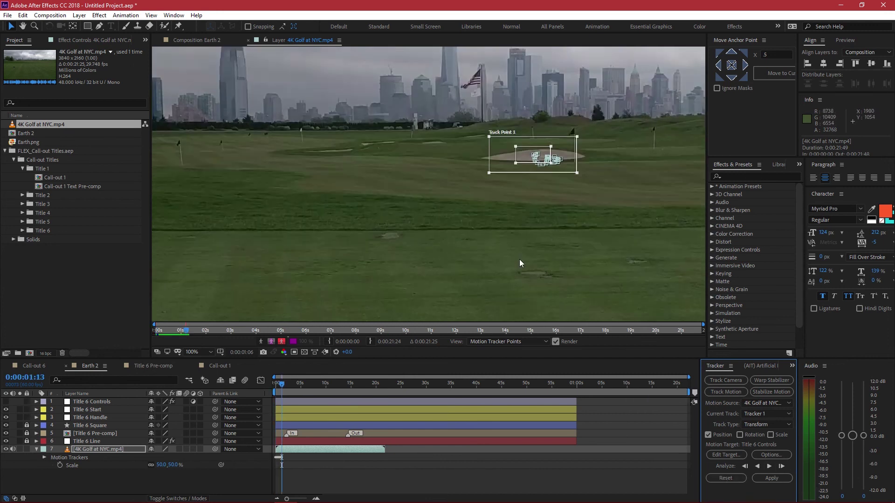
click(296, 385)
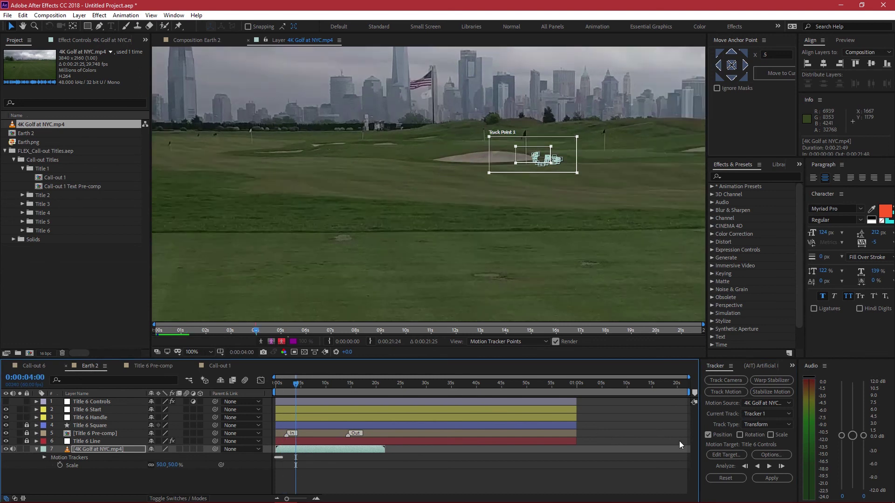
click(740, 456)
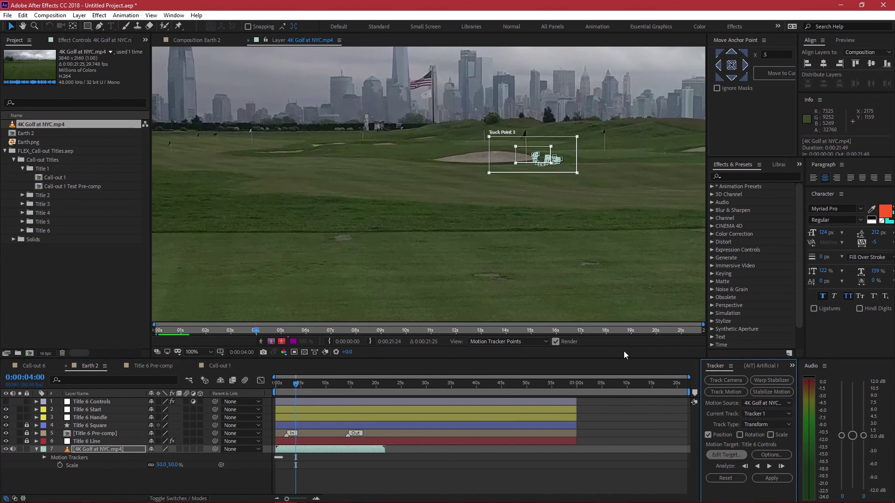
Set Title 6 Start as the motion target and apply the track in X and Y
click(725, 456)
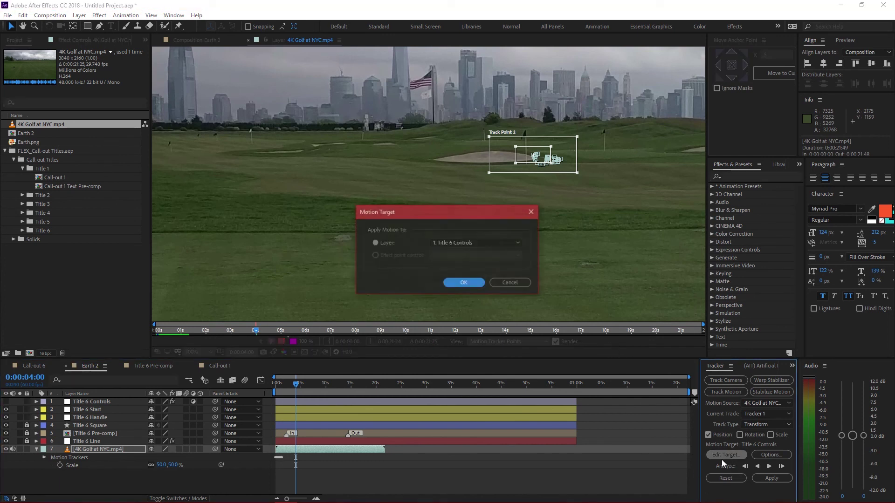
click(463, 242)
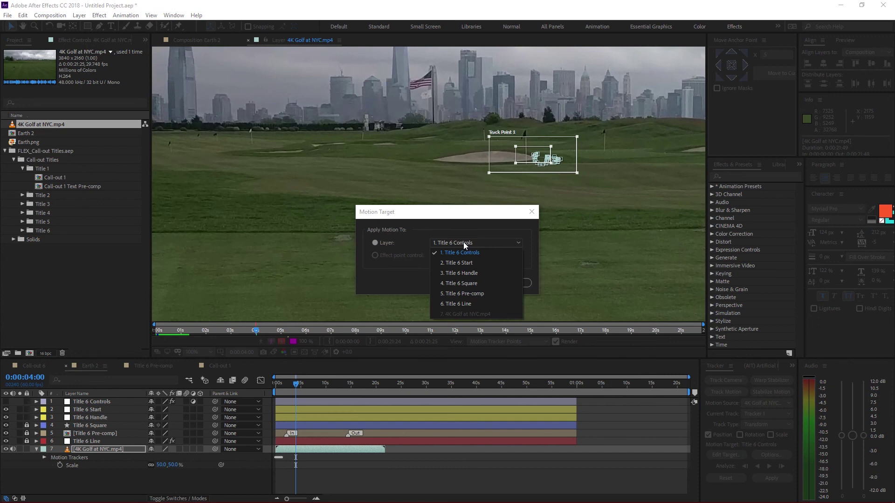
click(478, 263)
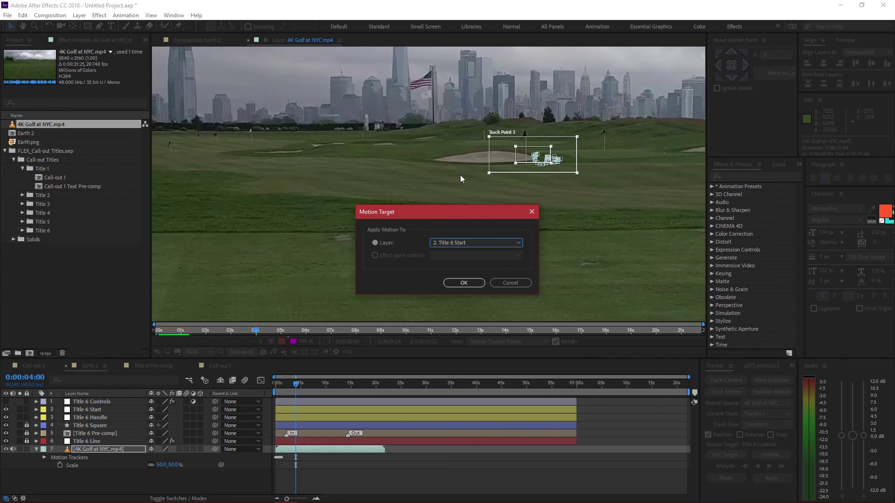
click(461, 283)
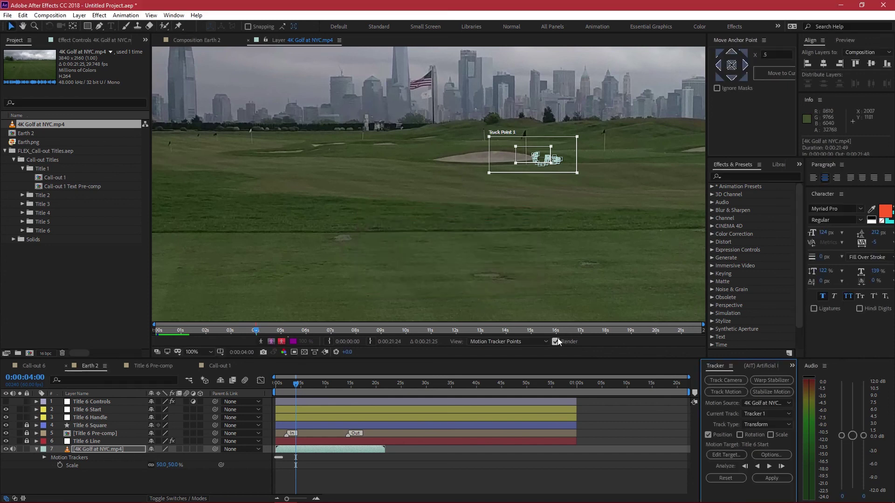
click(764, 478)
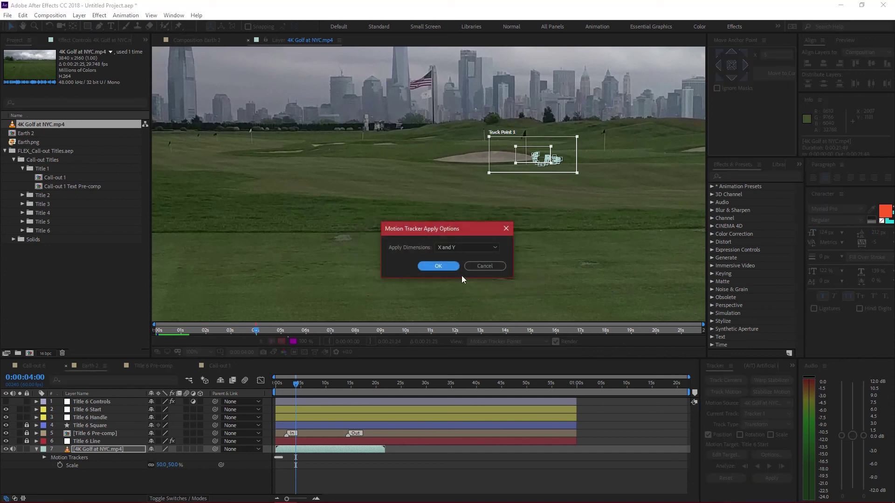
click(438, 266)
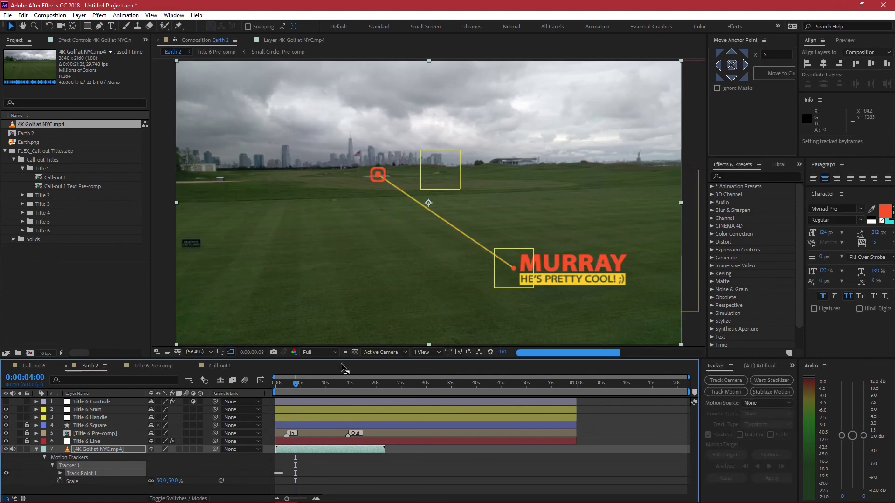
drag(286, 387, 281, 387)
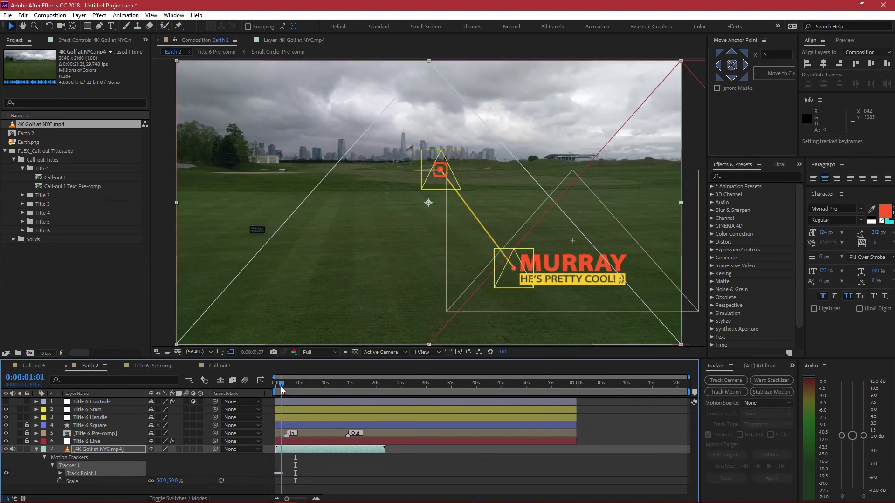
drag(280, 386, 282, 386)
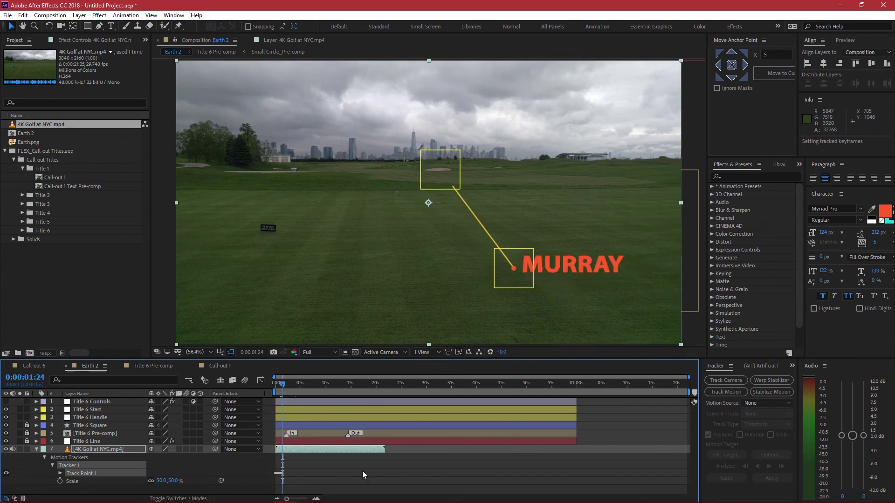
drag(283, 388, 288, 387)
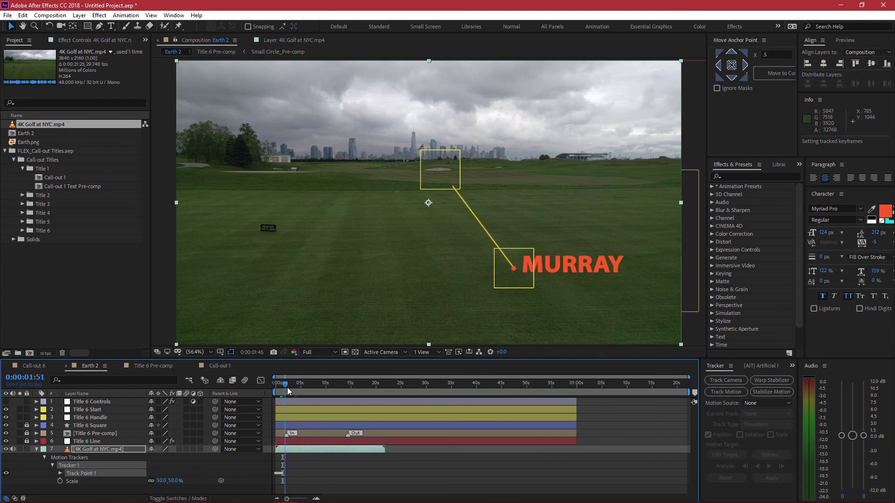